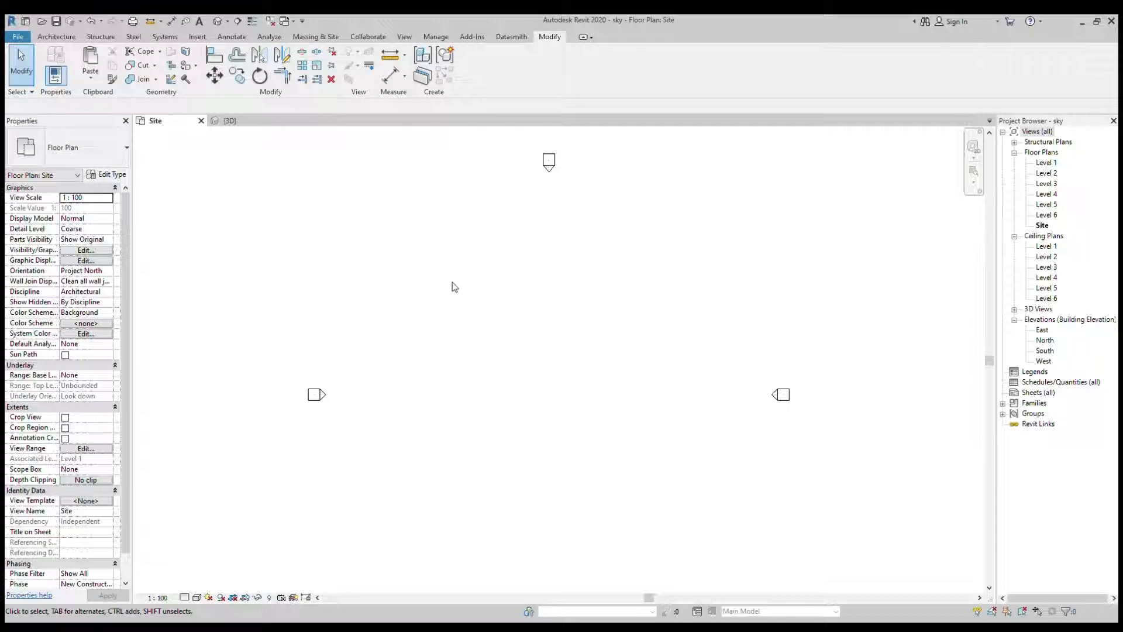
Start a new in-place mass in the Site floor plan
{"action": "scroll", "coordinate": [459, 318], "scroll_direction": "up", "scroll_amount": 2}
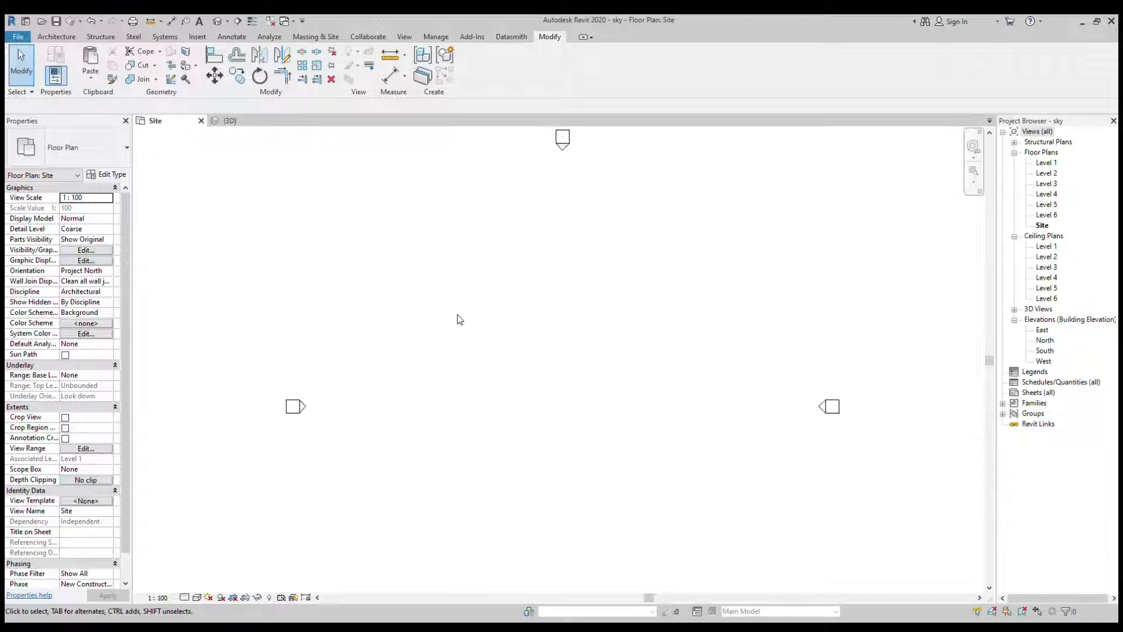
{"action": "scroll", "coordinate": [459, 319], "scroll_direction": "down", "scroll_amount": 3}
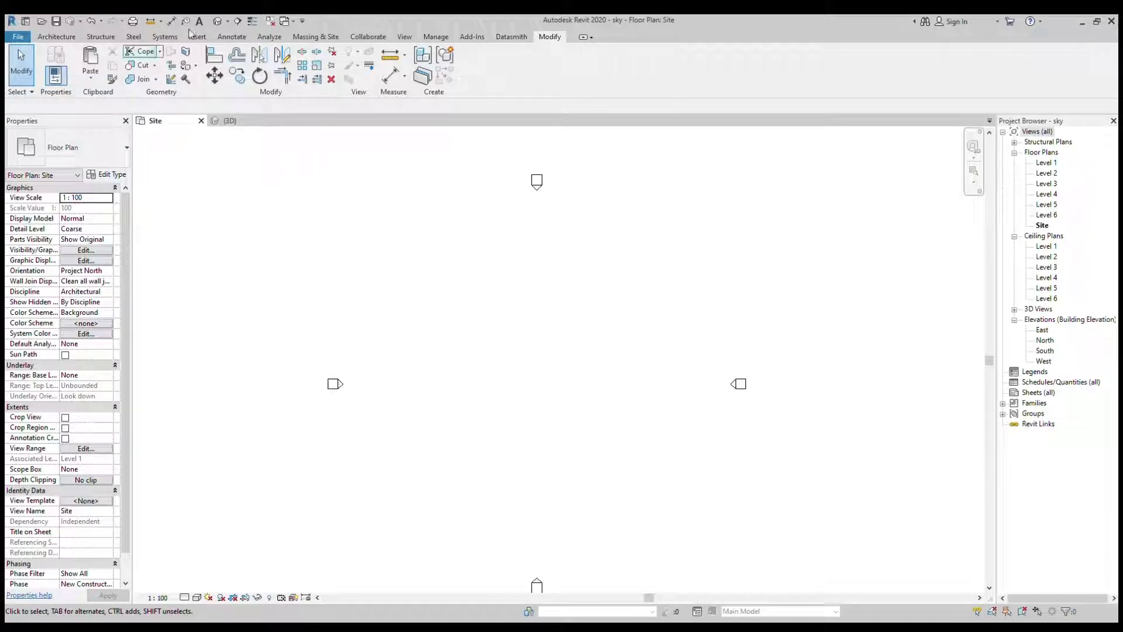
{"action": "left_click", "coordinate": [299, 39]}
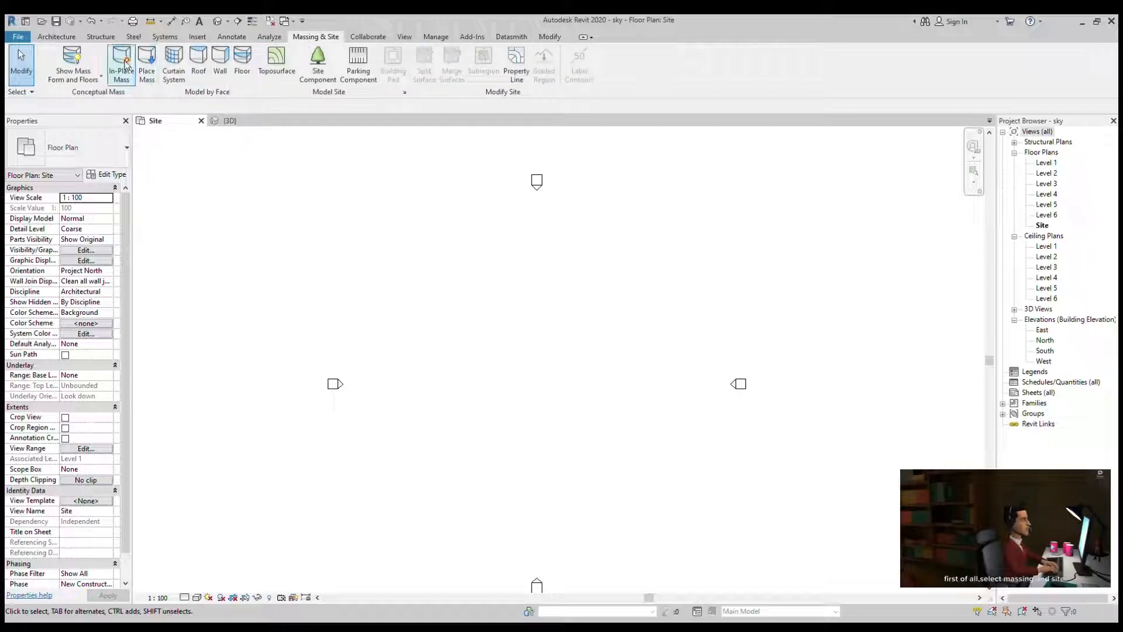
{"action": "left_click", "coordinate": [125, 64]}
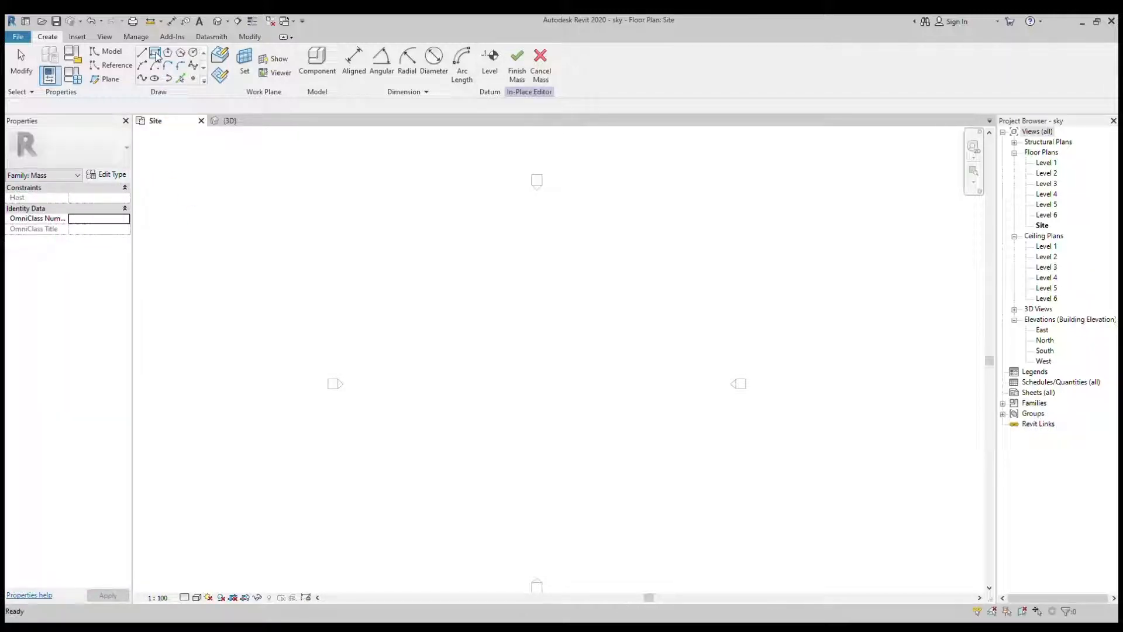
Draw a rectangle about 11000 by 9000 mm in the middle of the plan, between the elevation markers
{"action": "left_click", "coordinate": [156, 54]}
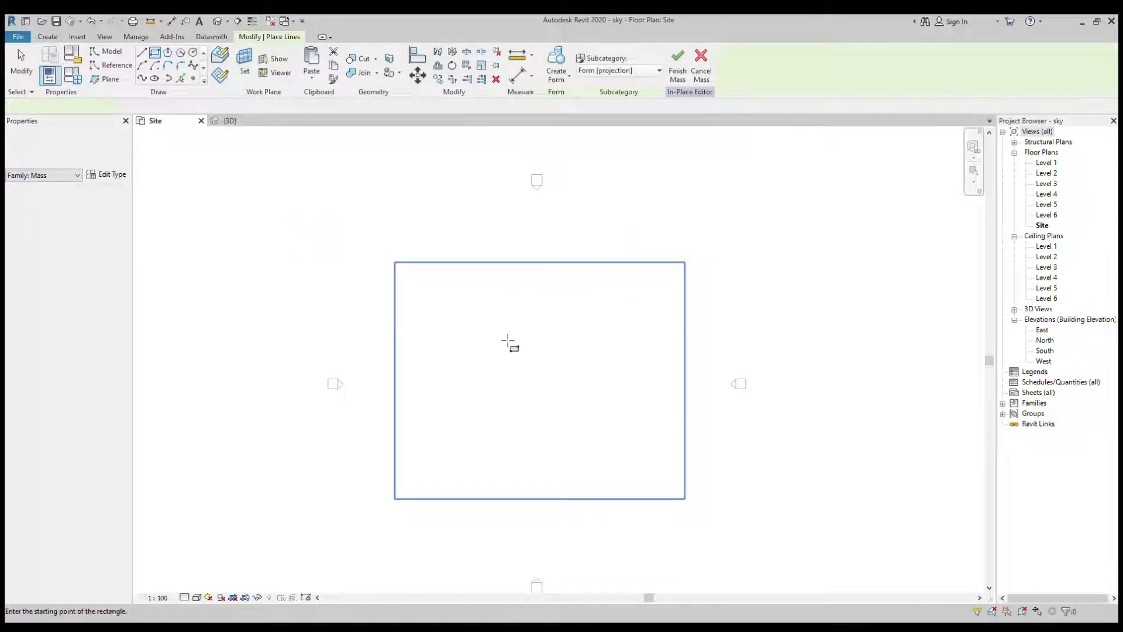
{"action": "left_click", "coordinate": [491, 328]}
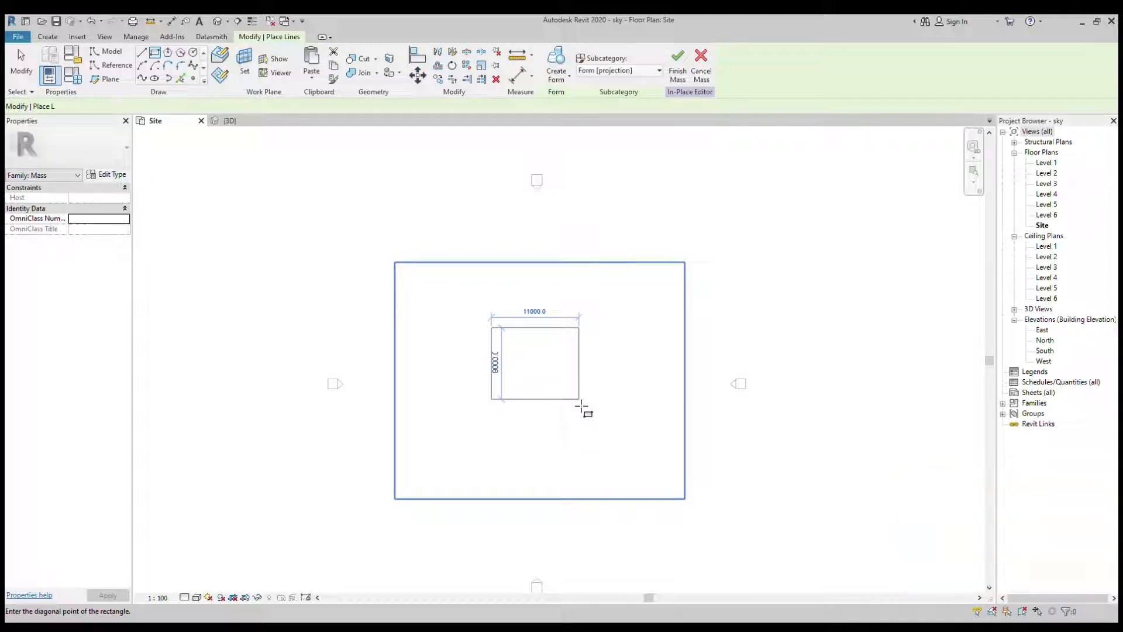
{"action": "double_click", "coordinate": [581, 406]}
{"action": "scroll", "coordinate": [499, 357], "scroll_direction": "up", "scroll_amount": 1}
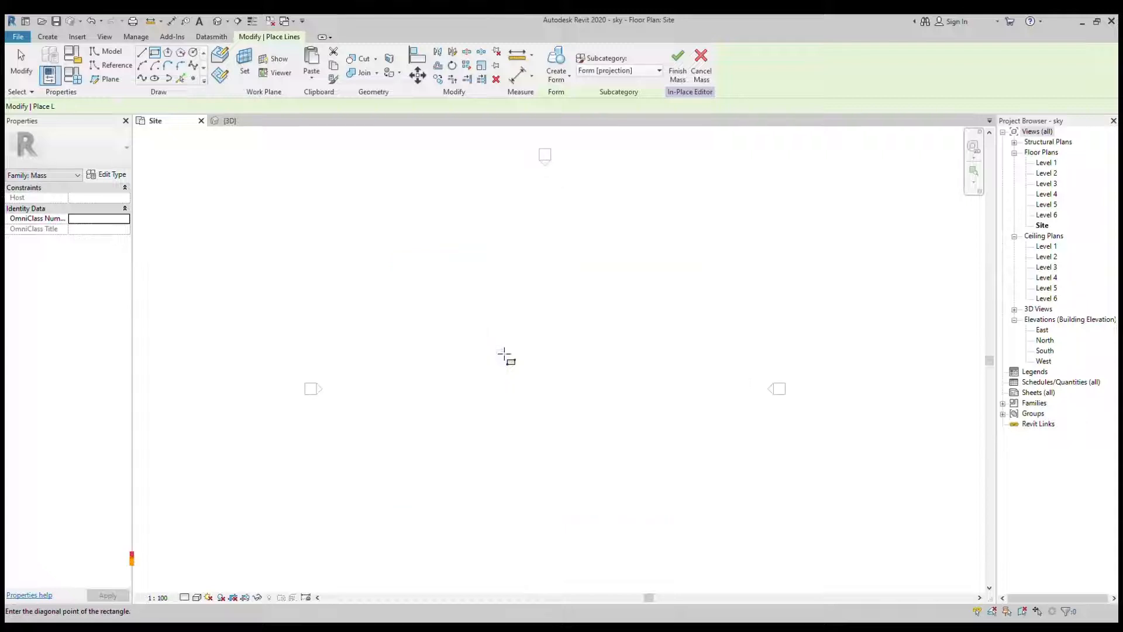
{"action": "scroll", "coordinate": [504, 354], "scroll_direction": "up", "scroll_amount": 3}
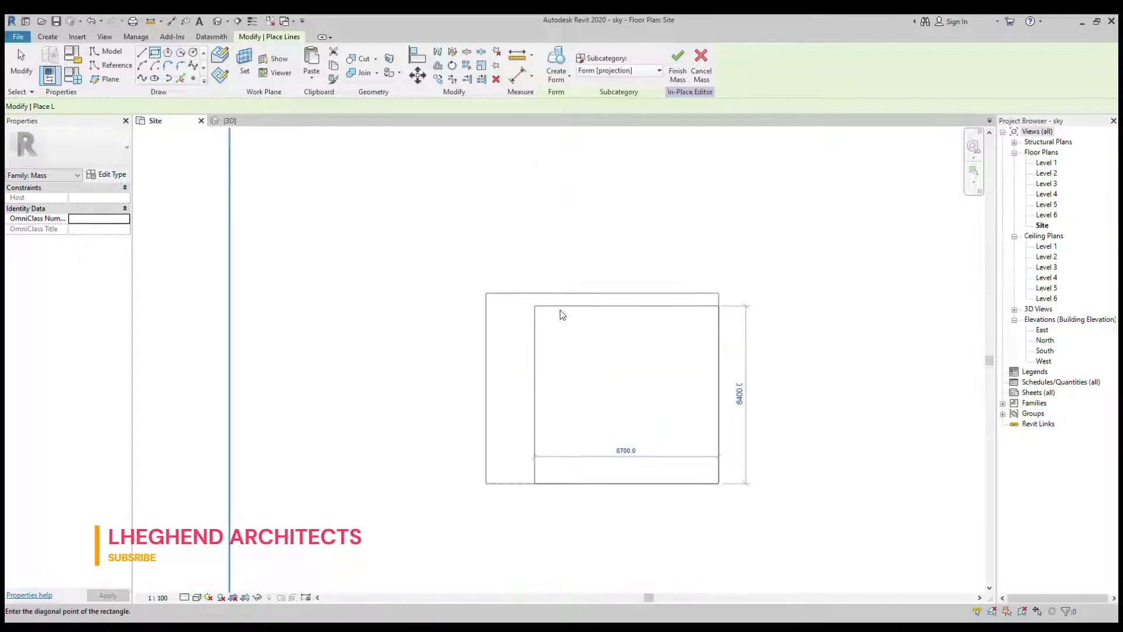
{"action": "key", "text": "Escape"}
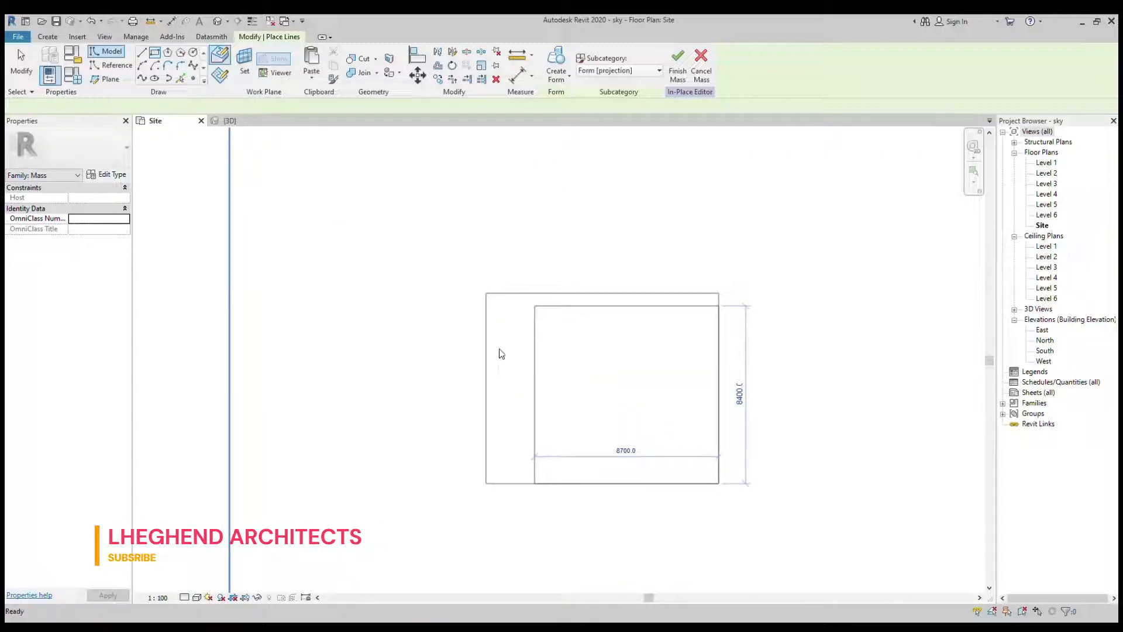
{"action": "scroll", "coordinate": [497, 351], "scroll_direction": "down", "scroll_amount": 4}
{"action": "scroll", "coordinate": [496, 354], "scroll_direction": "up", "scroll_amount": 2}
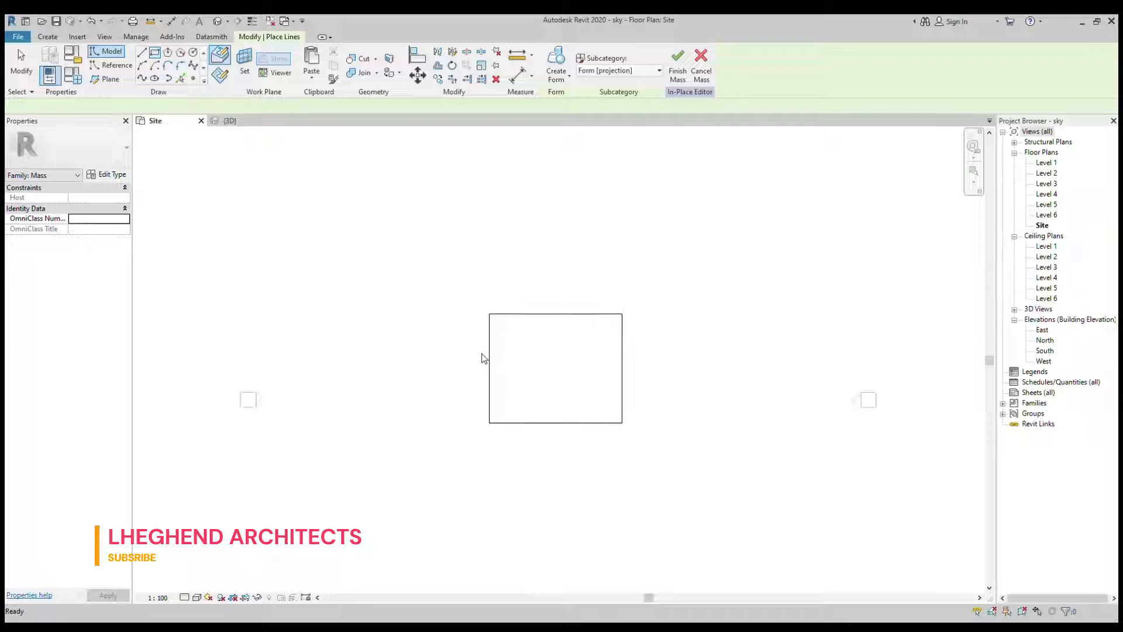
{"action": "scroll", "coordinate": [484, 358], "scroll_direction": "up", "scroll_amount": 2}
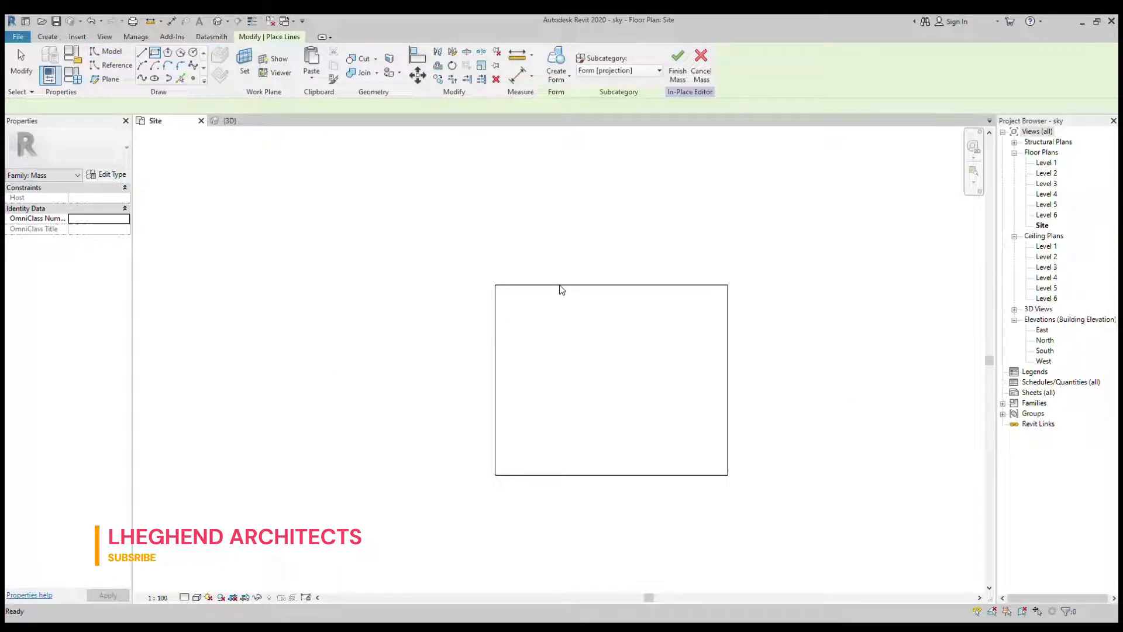
{"action": "left_click", "coordinate": [534, 285]}
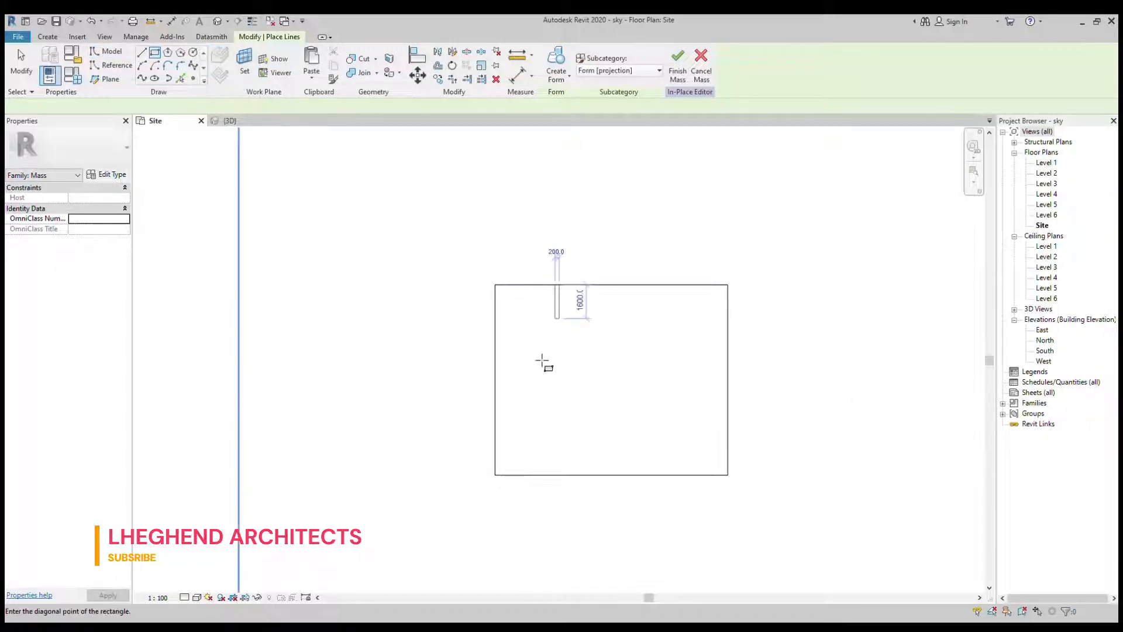
{"action": "scroll", "coordinate": [541, 357], "scroll_direction": "down", "scroll_amount": 2}
{"action": "left_click", "coordinate": [553, 318]}
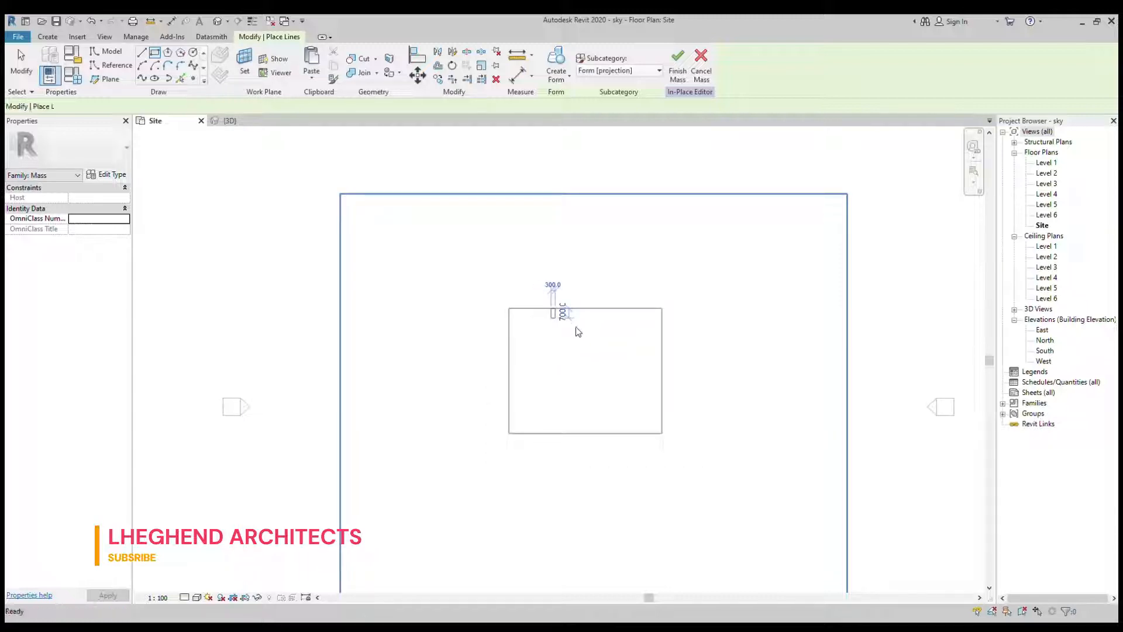
{"action": "scroll", "coordinate": [546, 318], "scroll_direction": "up", "scroll_amount": 2}
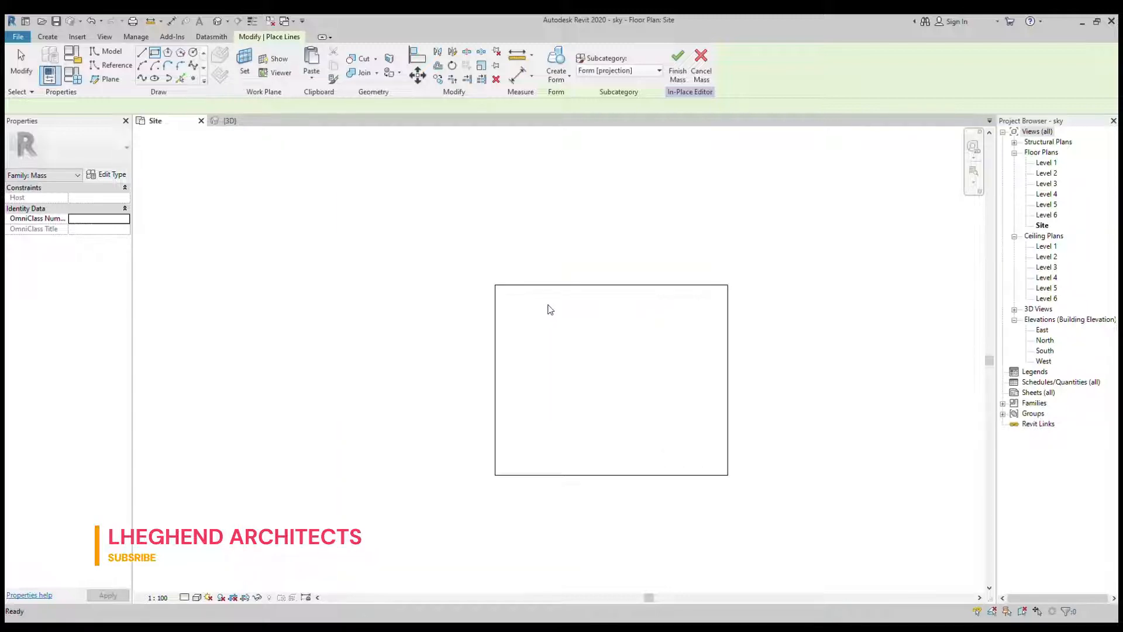
{"action": "scroll", "coordinate": [549, 309], "scroll_direction": "up", "scroll_amount": 1}
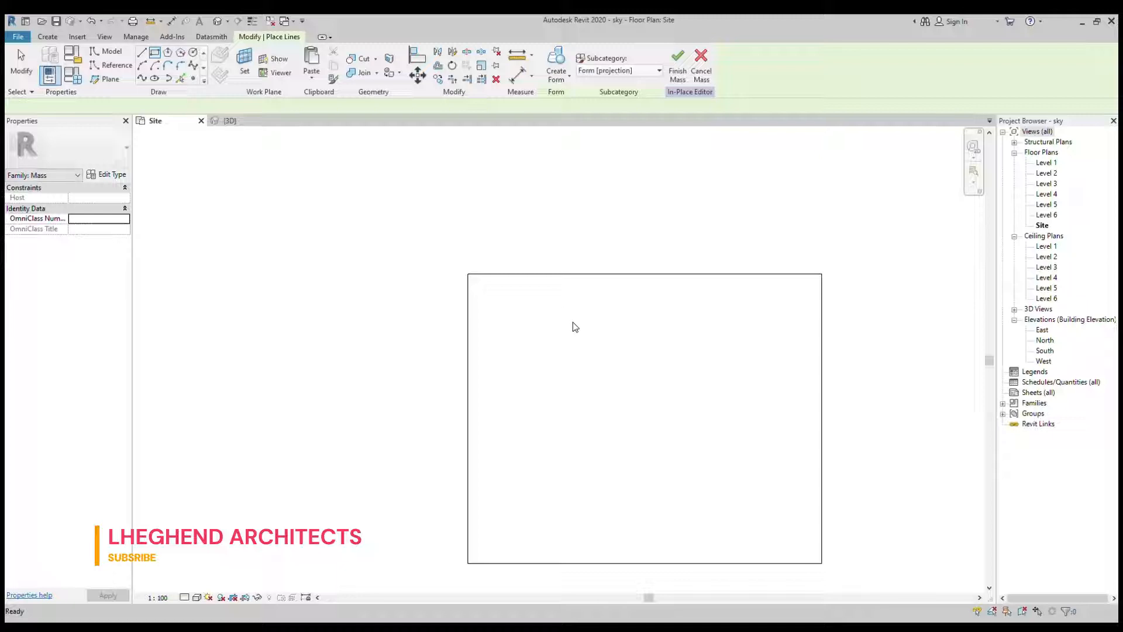
{"action": "key", "text": "Escape"}
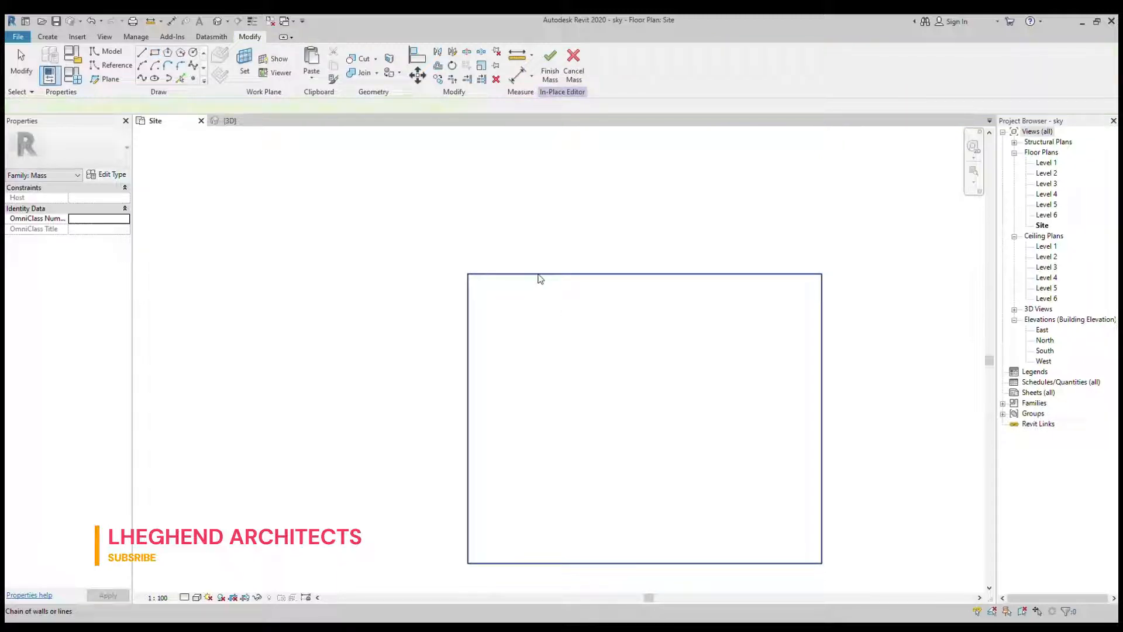
Copy the rectangle's four lines and paste them aligned to Level 2
{"action": "left_click", "coordinate": [538, 274]}
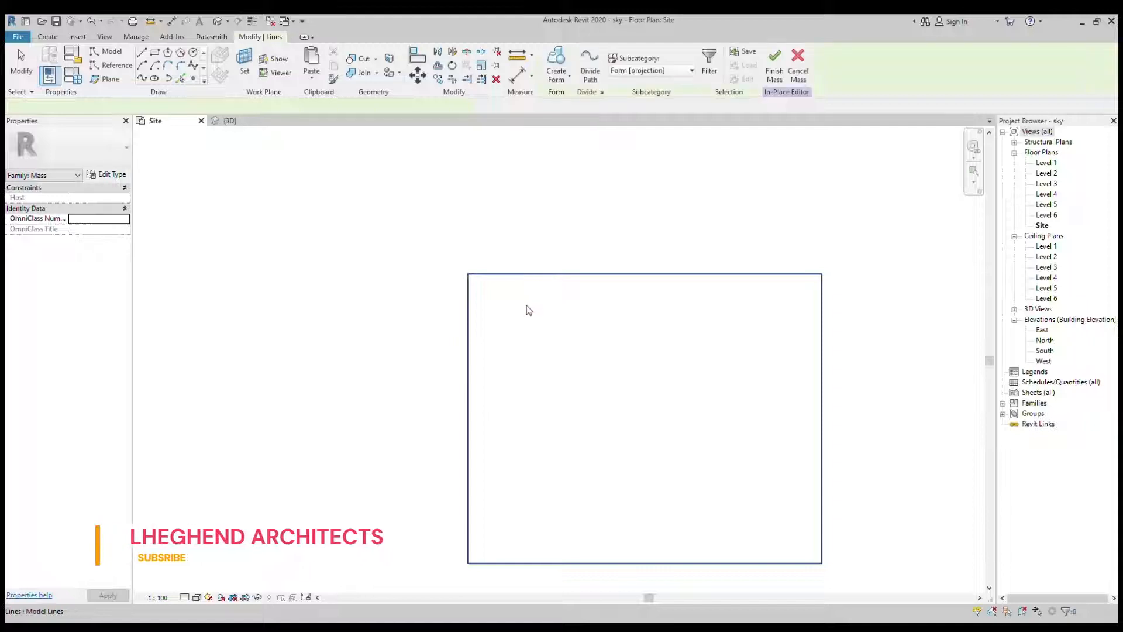
{"action": "scroll", "coordinate": [526, 305], "scroll_direction": "down", "scroll_amount": 2}
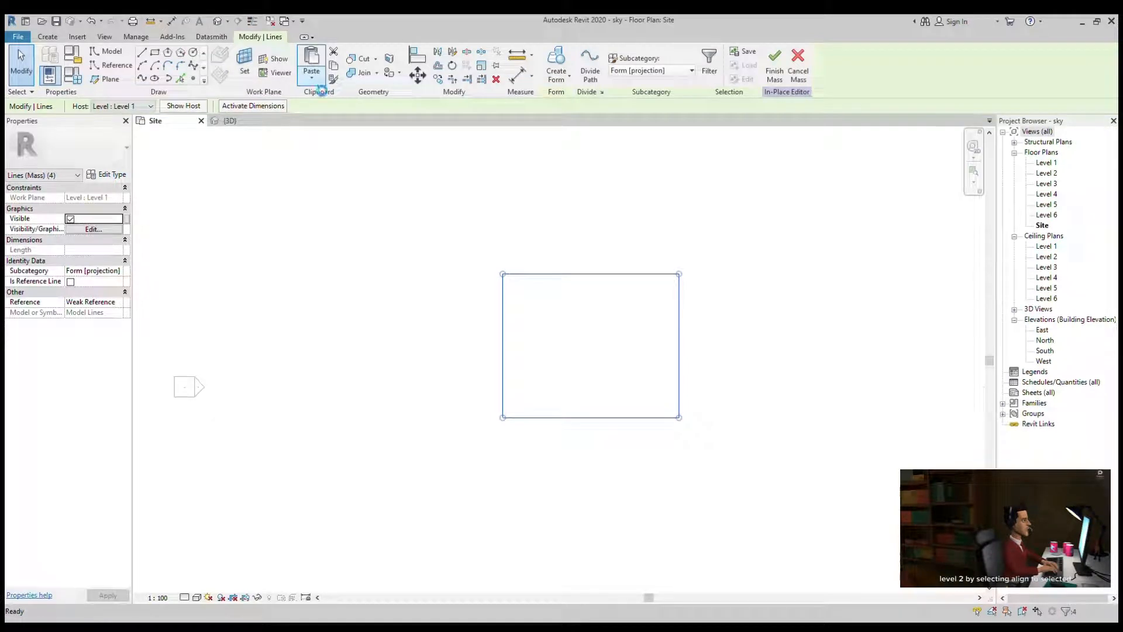
{"action": "left_click", "coordinate": [313, 82]}
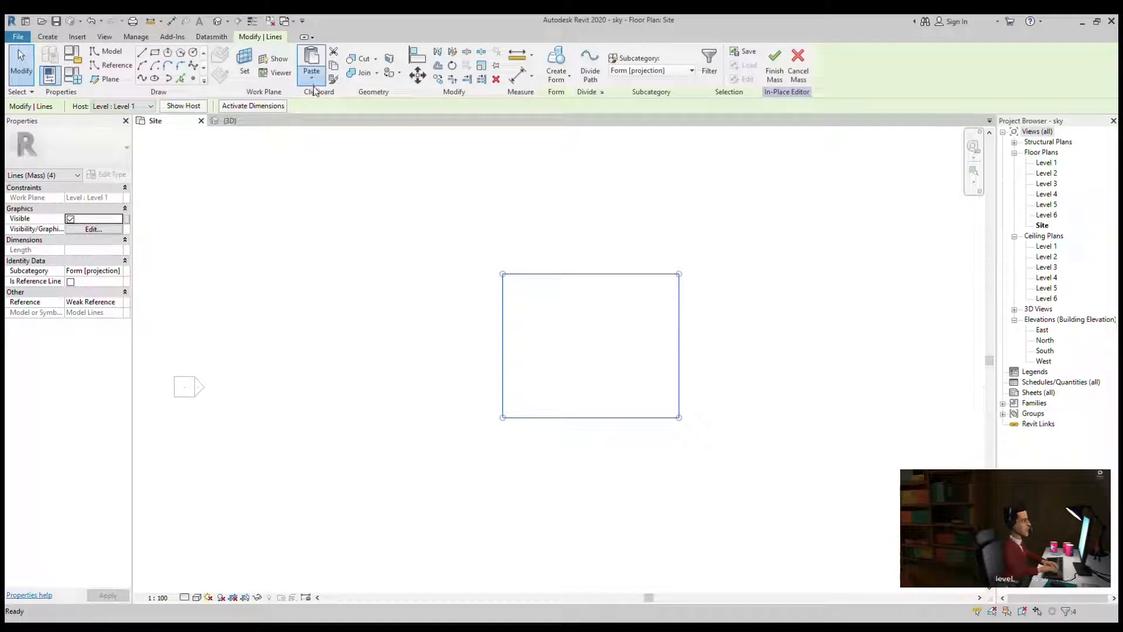
{"action": "left_click", "coordinate": [301, 121]}
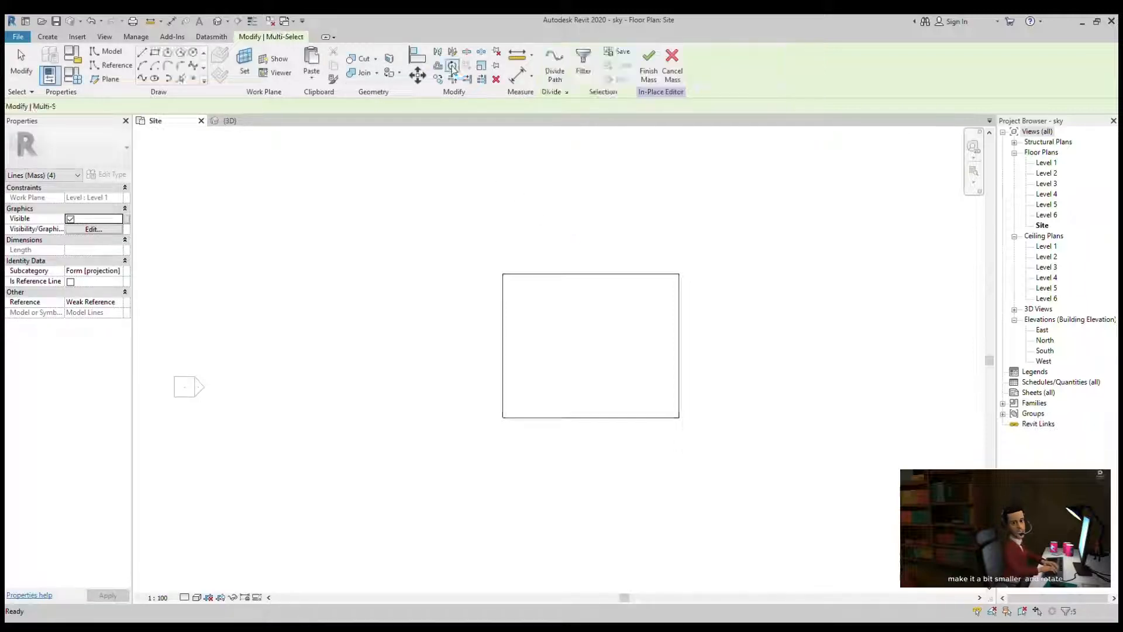
Rotate the Level 2 copy of the rectangle 45° counterclockwise about its centre
{"action": "left_click", "coordinate": [452, 66]}
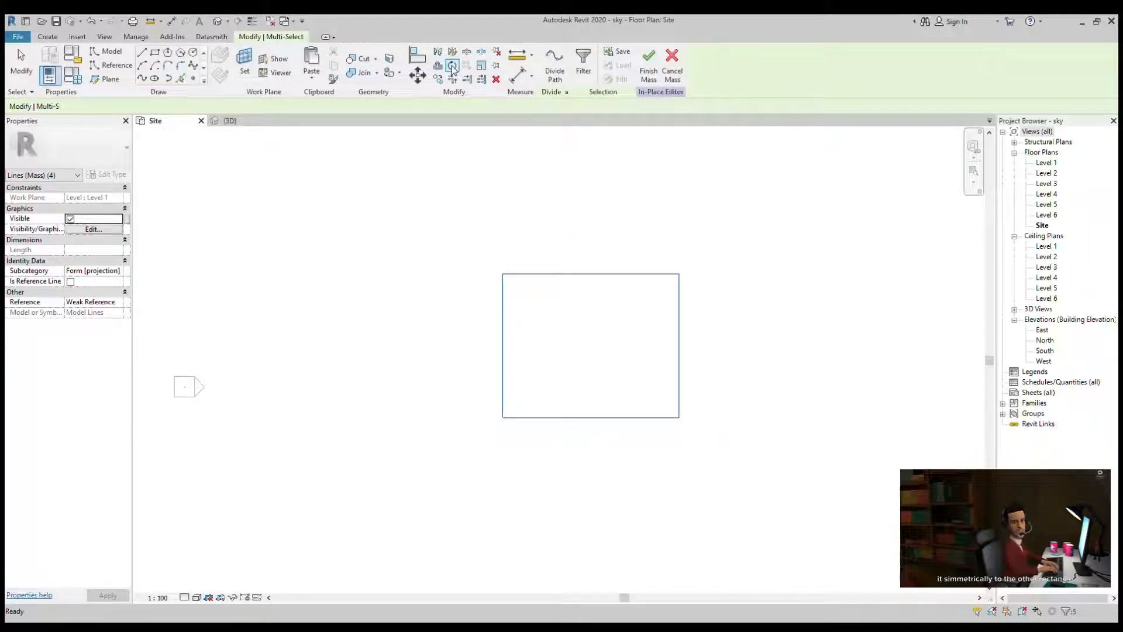
{"action": "left_click", "coordinate": [596, 185]}
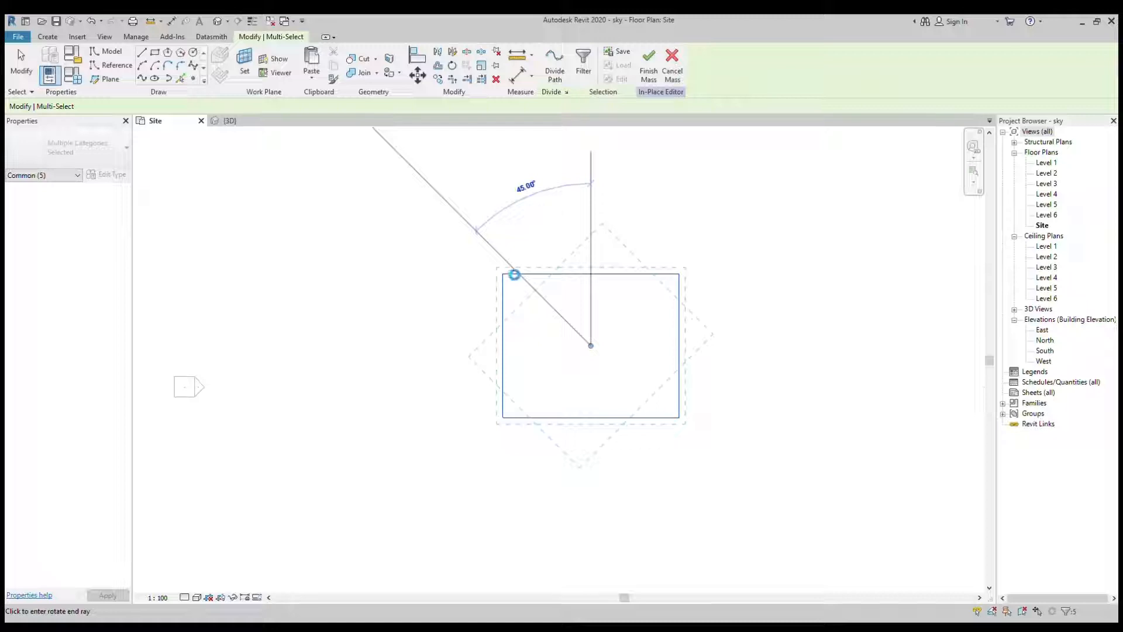
{"action": "left_click", "coordinate": [510, 269]}
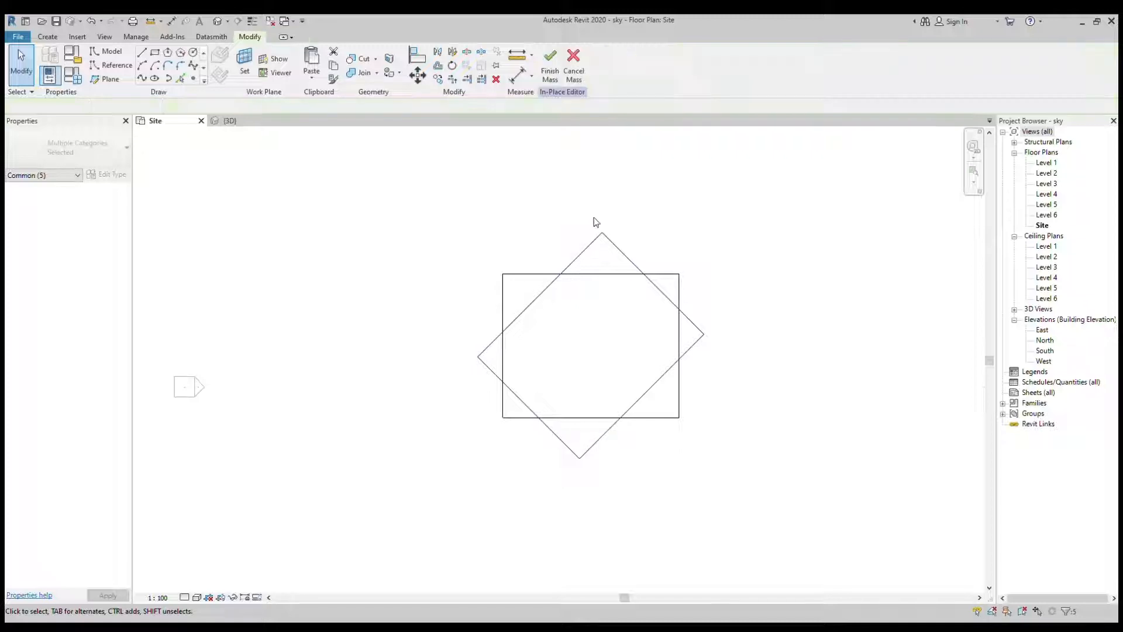
Scale the rotated Level 2 rectangle down slightly with the graphical Scale option
{"action": "left_click", "coordinate": [610, 241]}
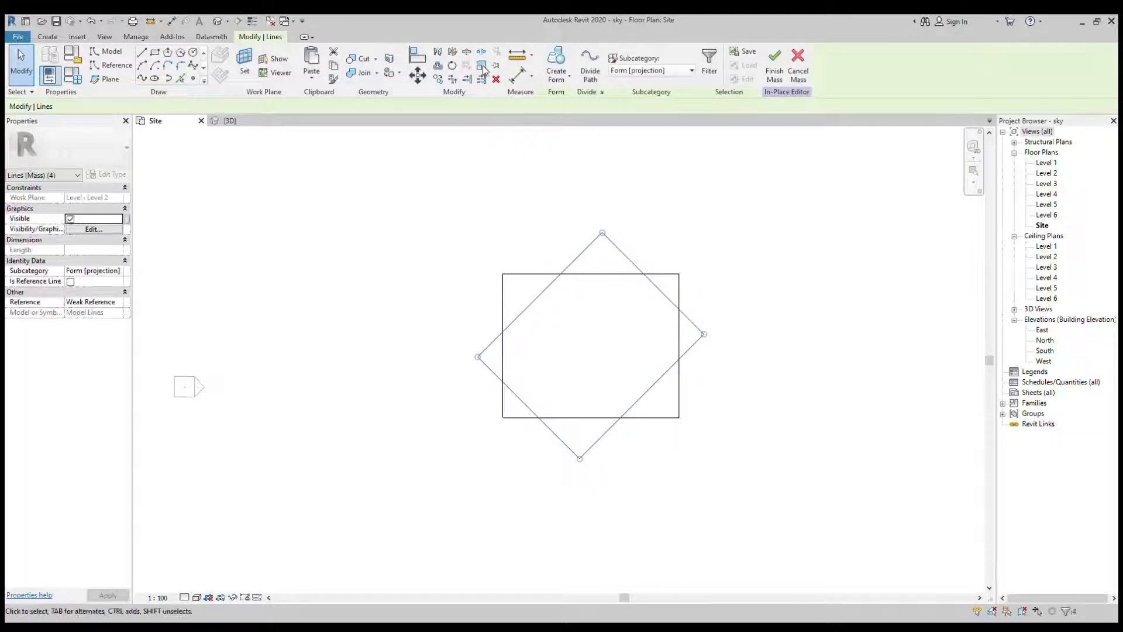
{"action": "left_click", "coordinate": [560, 273]}
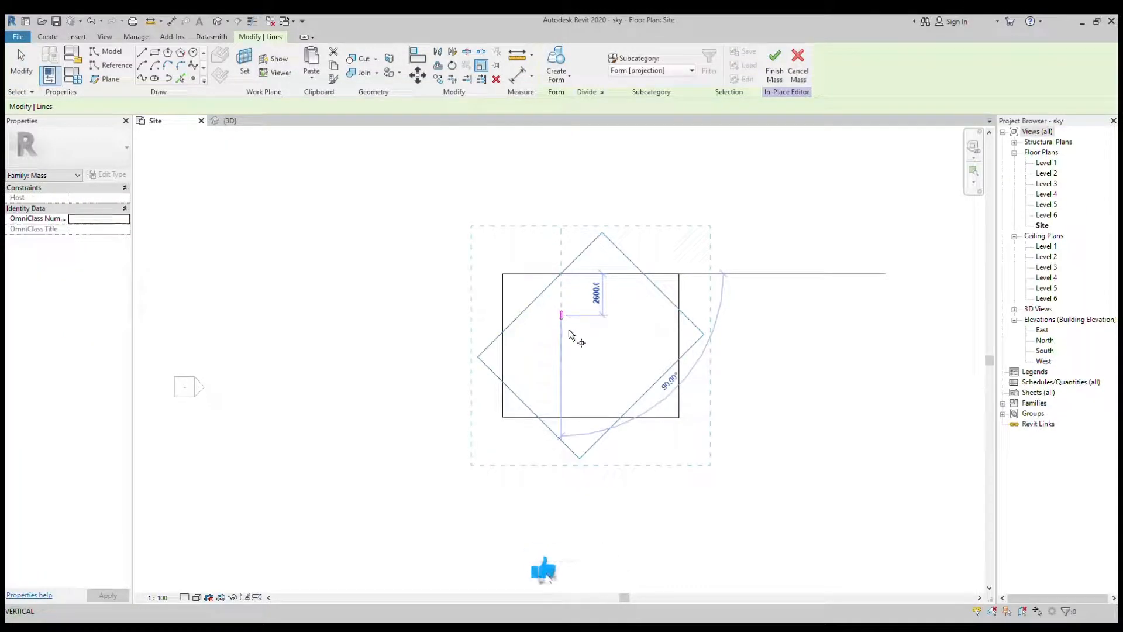
{"action": "left_click", "coordinate": [561, 315]}
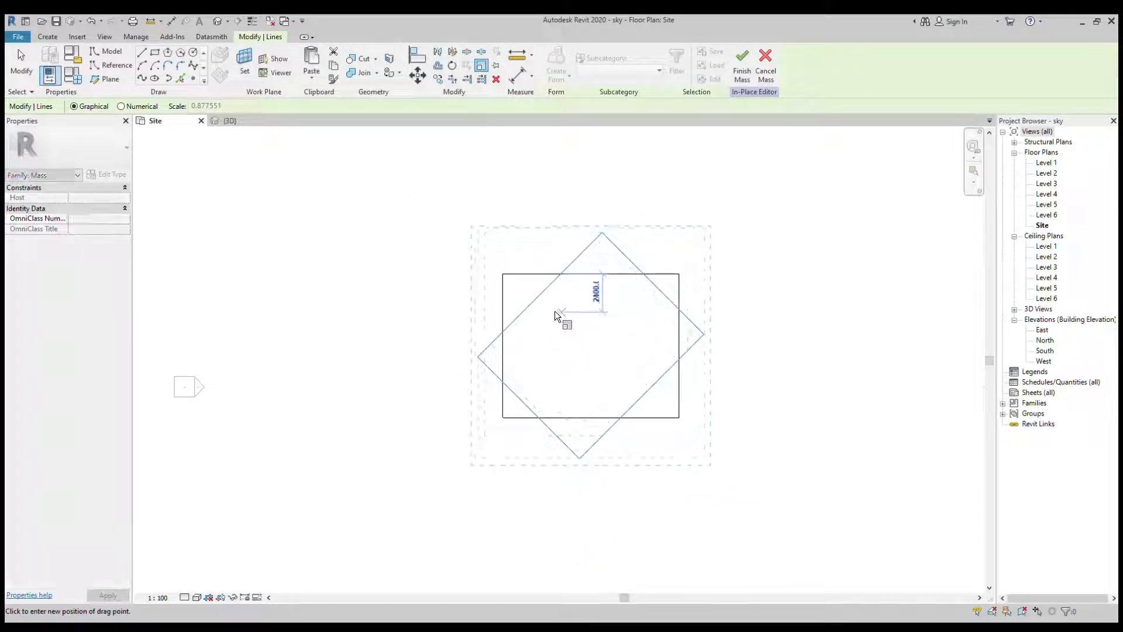
{"action": "left_click", "coordinate": [555, 312]}
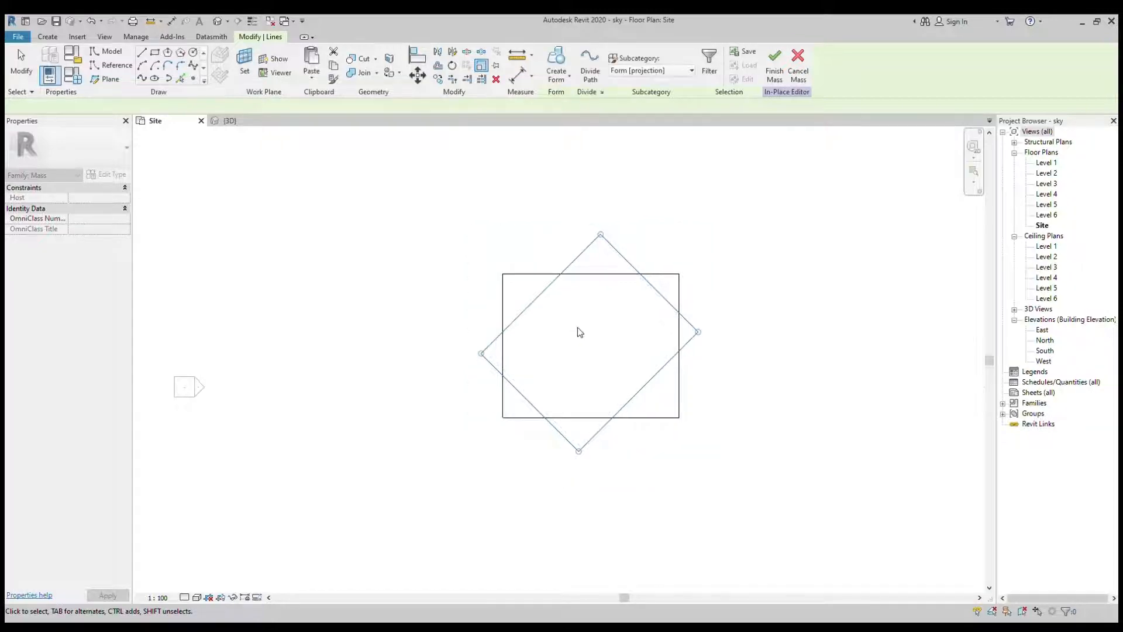
Paste an aligned copy of the Level 2 rectangle onto the next level and rotate it about 30° counterclockwise around its centre
{"action": "scroll", "coordinate": [496, 316], "scroll_direction": "up", "scroll_amount": 1}
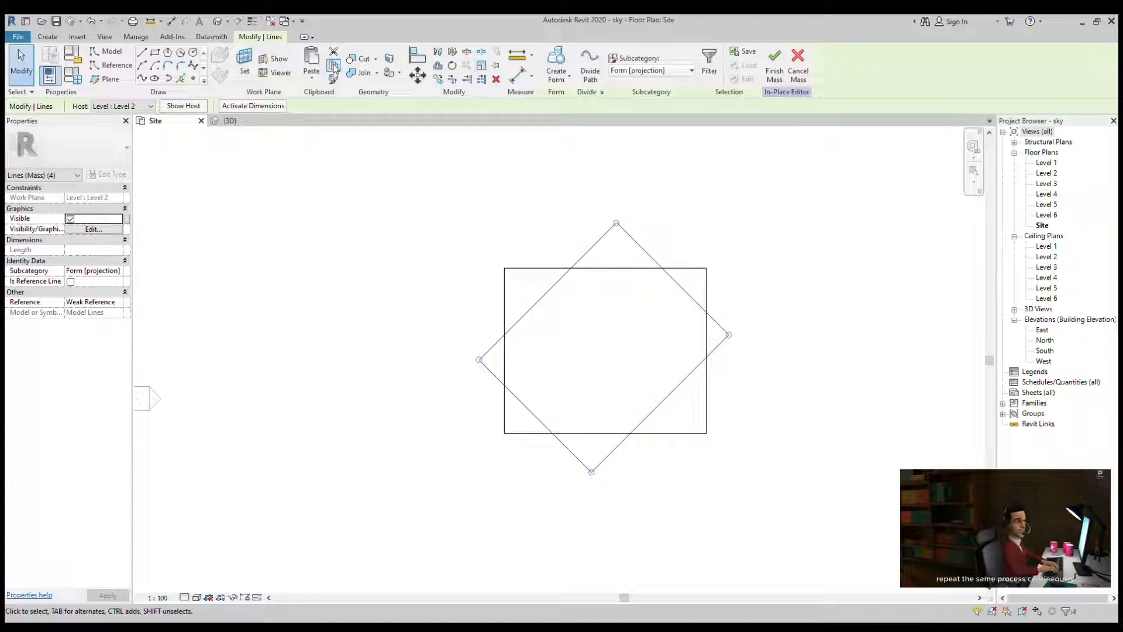
{"action": "left_click", "coordinate": [312, 75]}
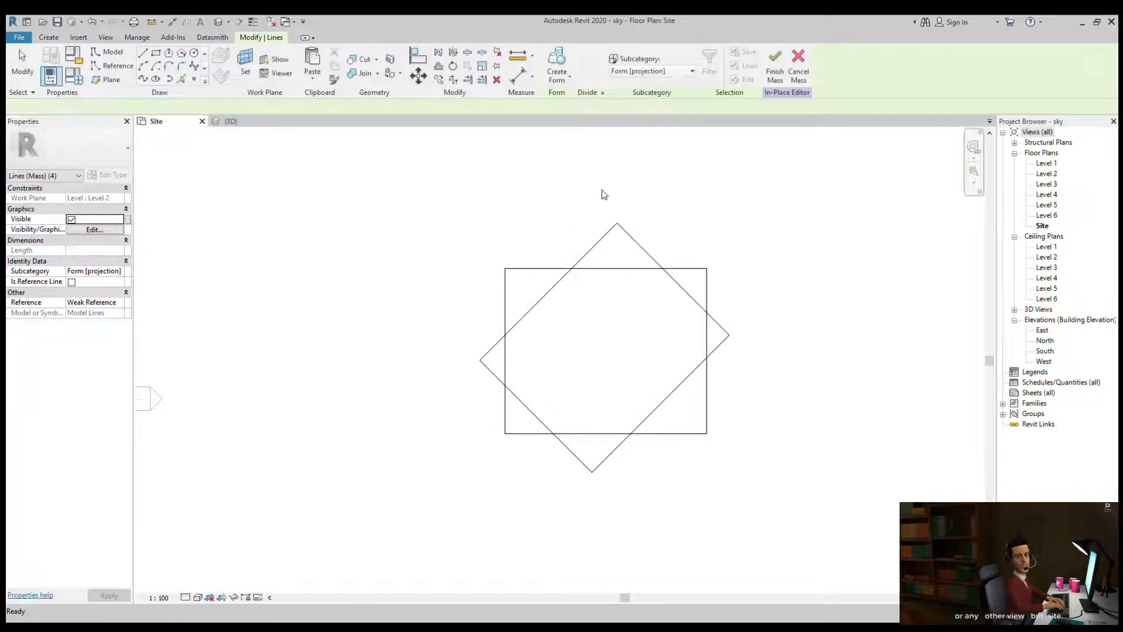
{"action": "left_click", "coordinate": [454, 67]}
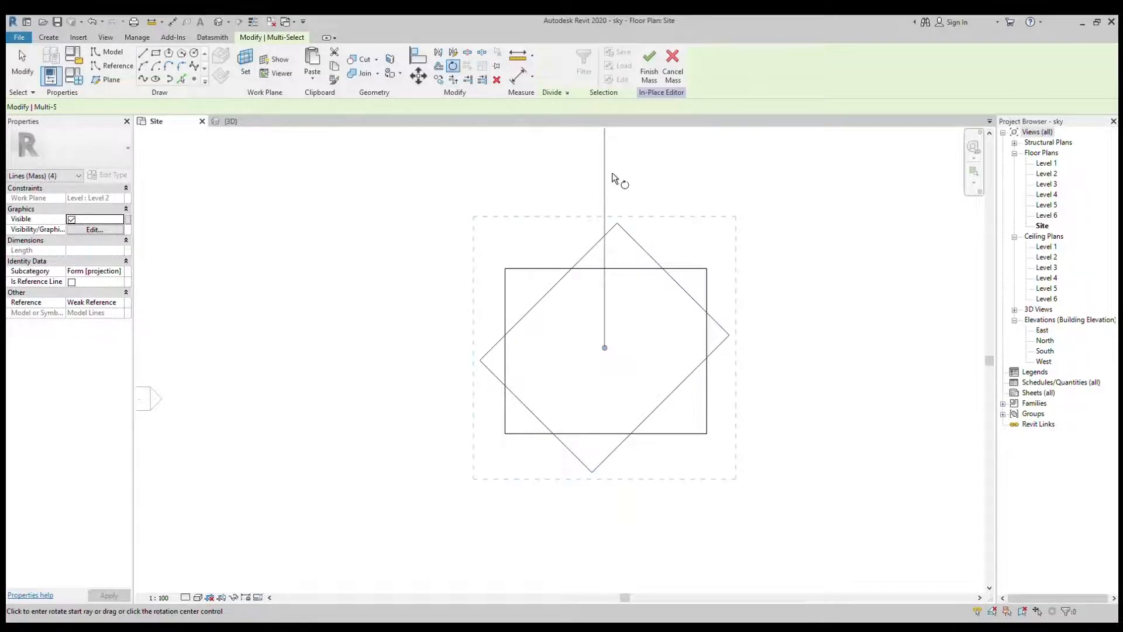
{"action": "left_click", "coordinate": [549, 183]}
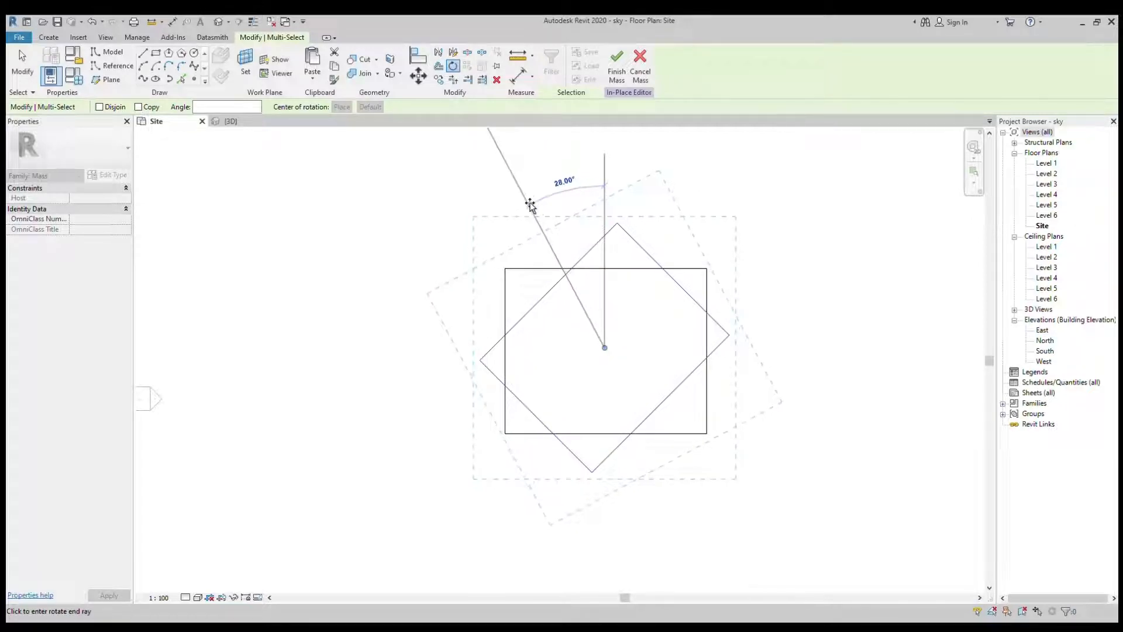
{"action": "left_click", "coordinate": [527, 211]}
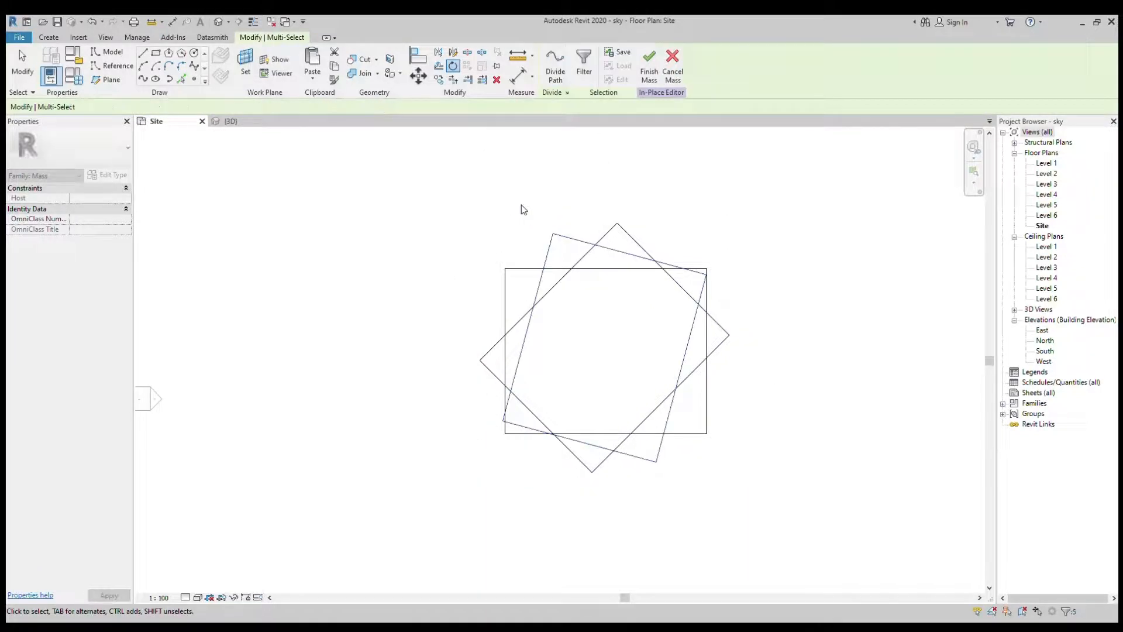
{"action": "scroll", "coordinate": [590, 278], "scroll_direction": "up", "scroll_amount": 1}
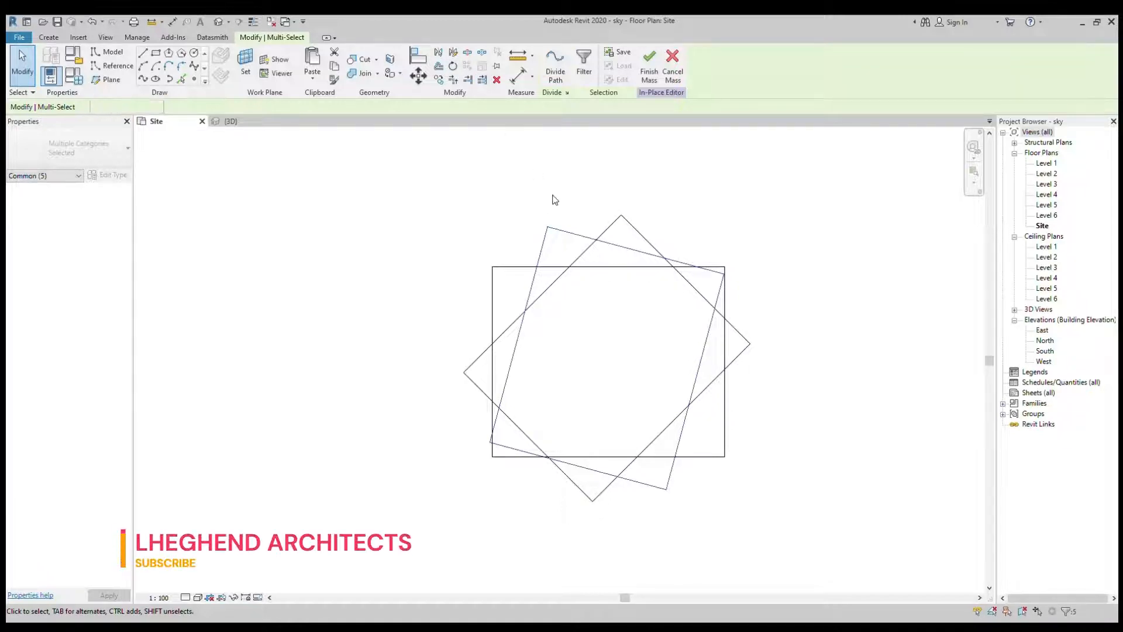
{"action": "left_click", "coordinate": [556, 232]}
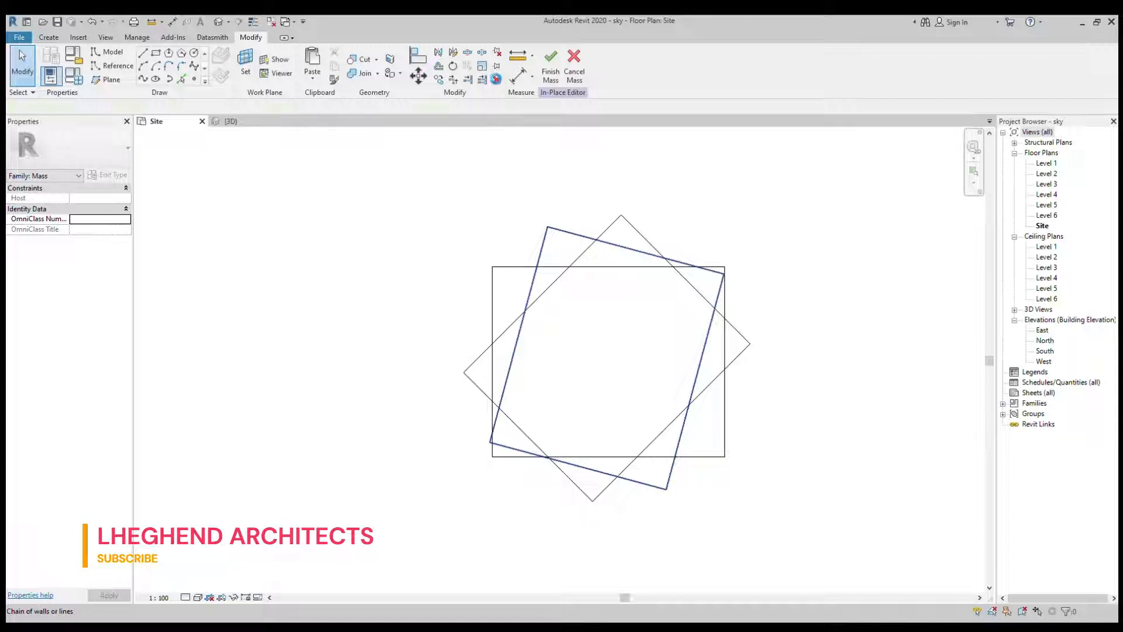
{"action": "left_click", "coordinate": [482, 66]}
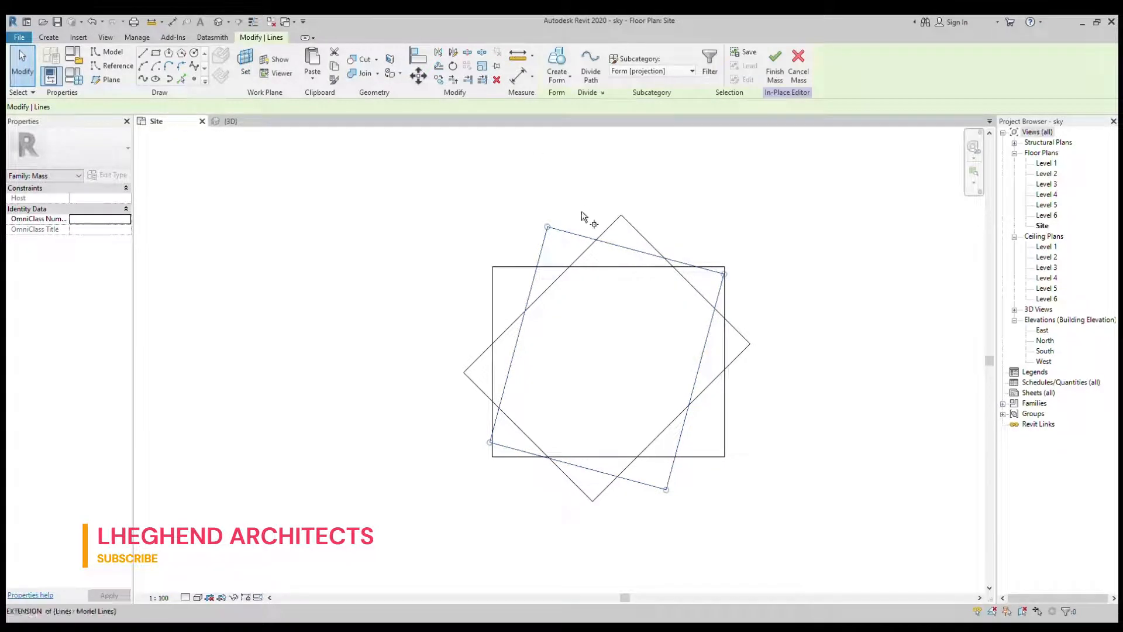
{"action": "left_click", "coordinate": [593, 239]}
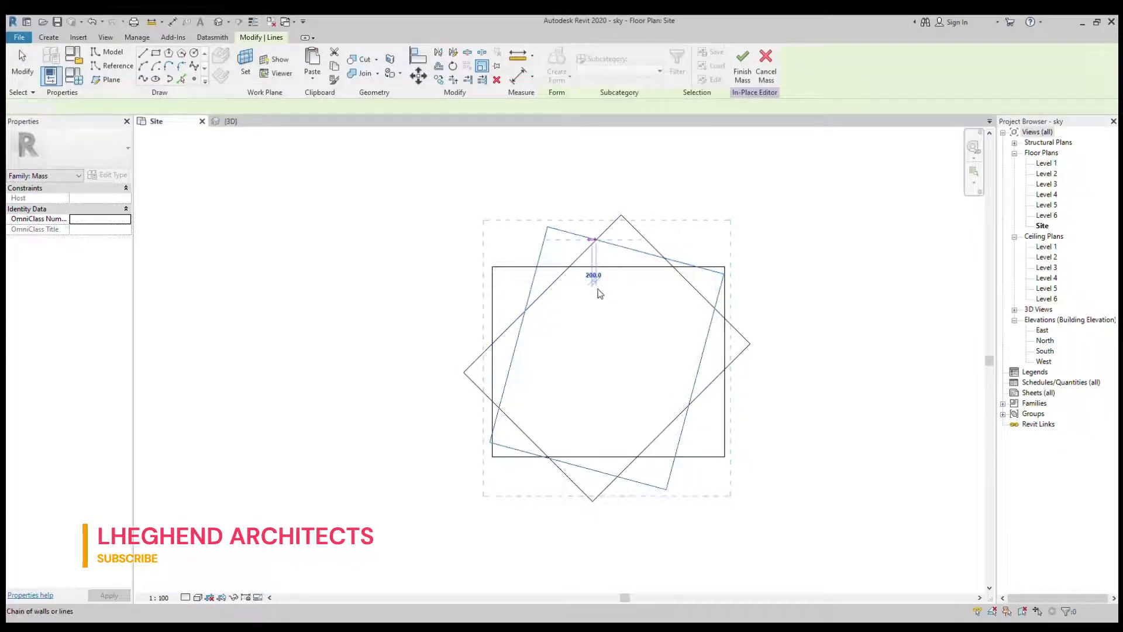
{"action": "key", "text": "Escape"}
{"action": "key", "text": "Escape"}
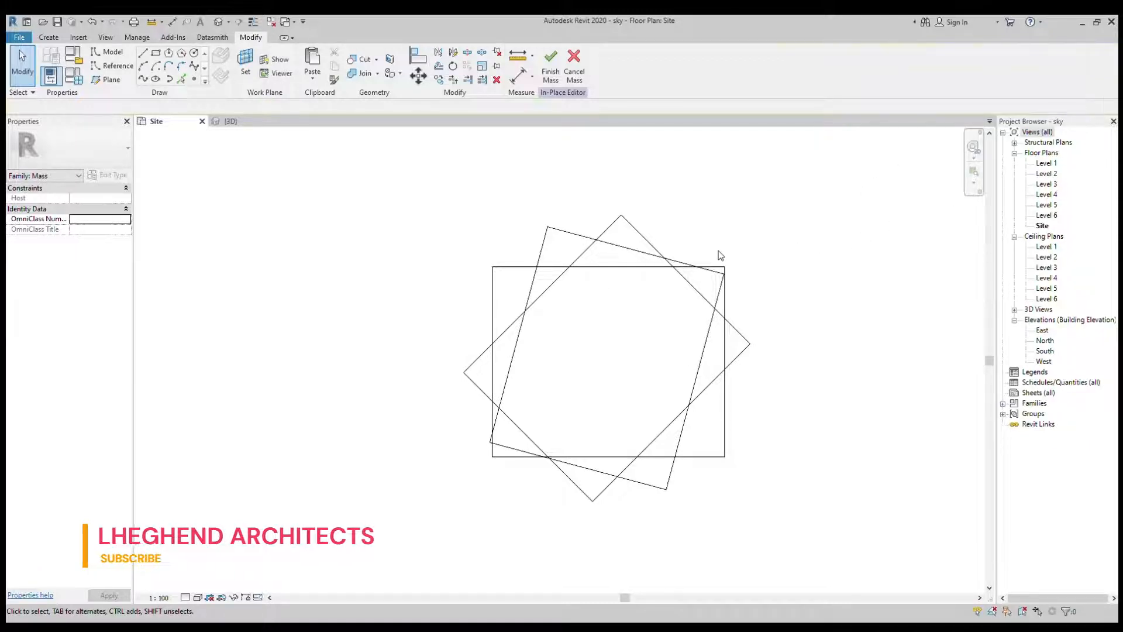
Scale the rotated Level 4 rectangle down slightly with the graphical Scale option, starting from its upper intersection with the Level 2 rectangle
{"action": "key", "text": "Tab"}
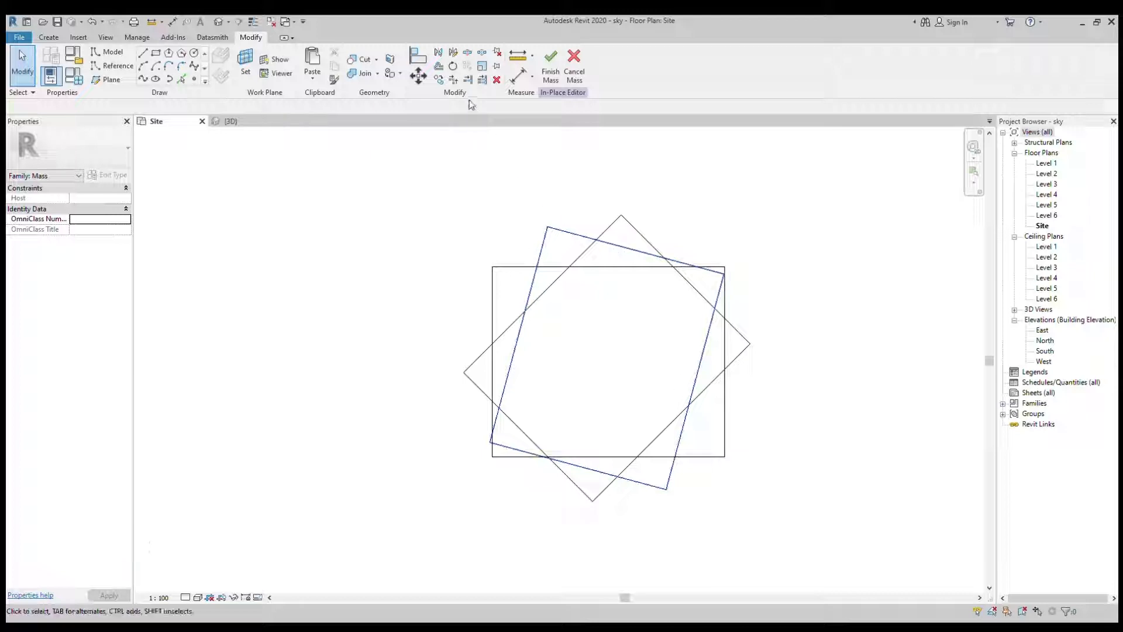
{"action": "left_click", "coordinate": [481, 67]}
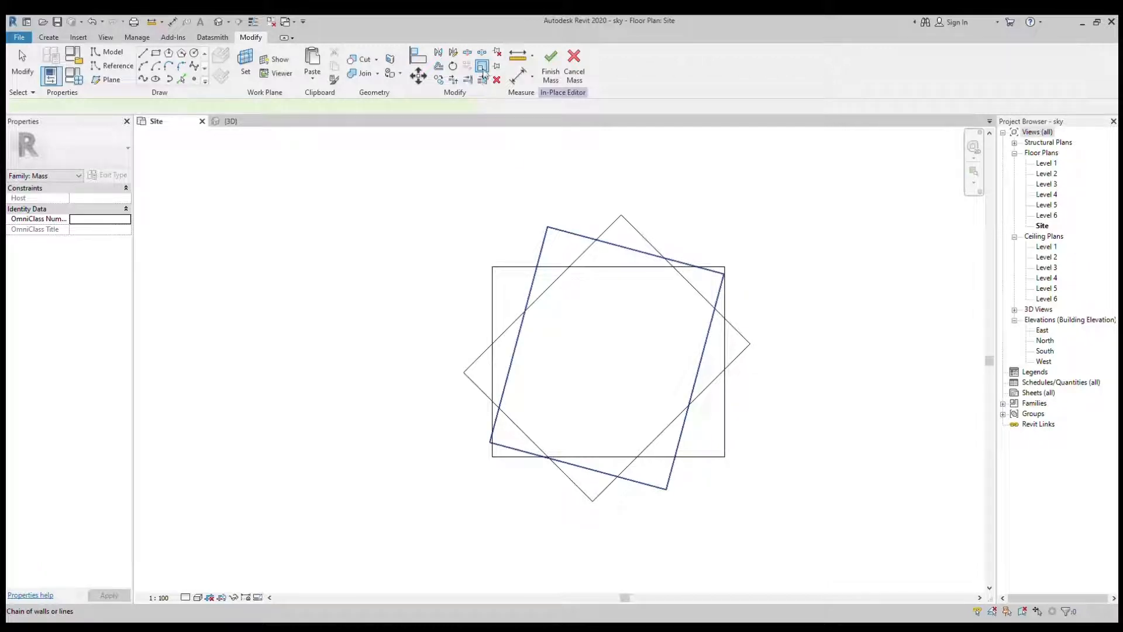
{"action": "left_click", "coordinate": [581, 242]}
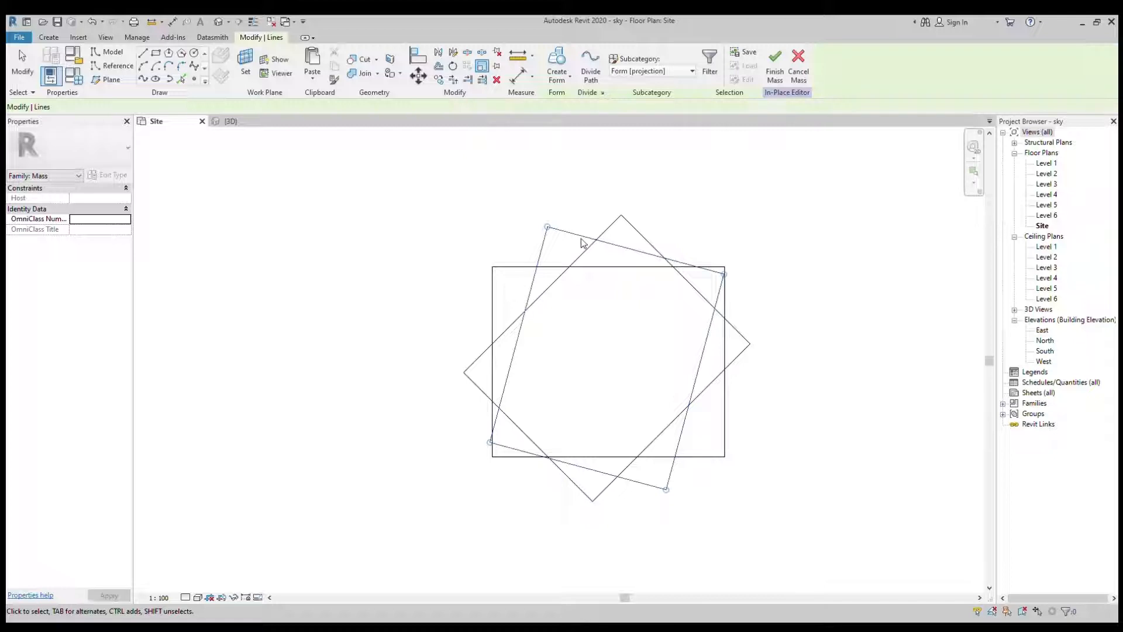
{"action": "left_click", "coordinate": [482, 65]}
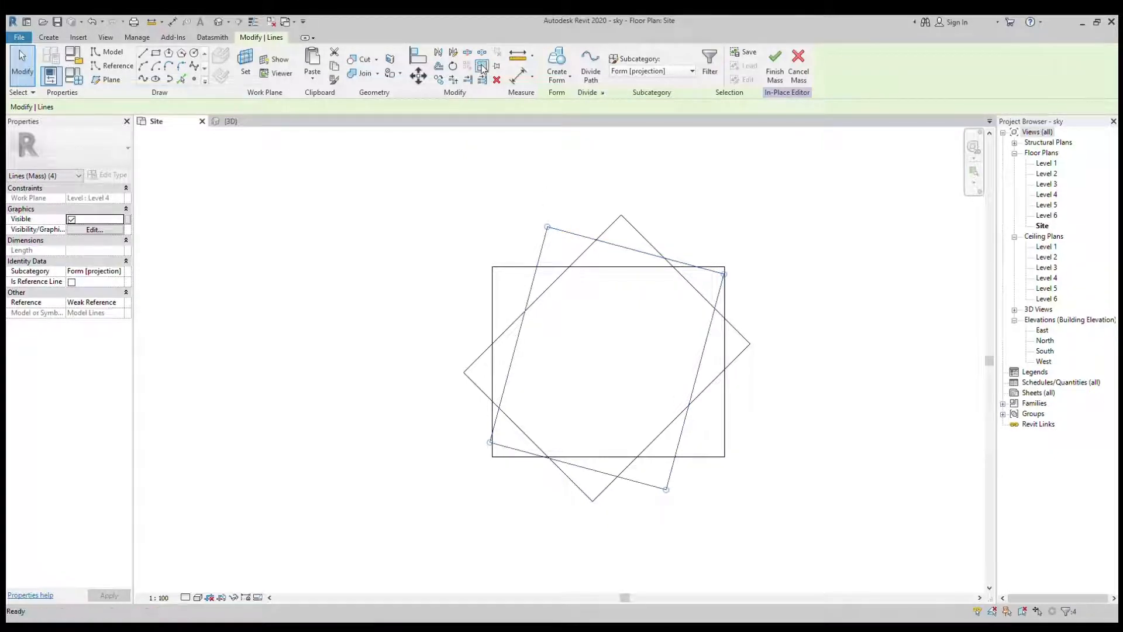
{"action": "left_click", "coordinate": [593, 239]}
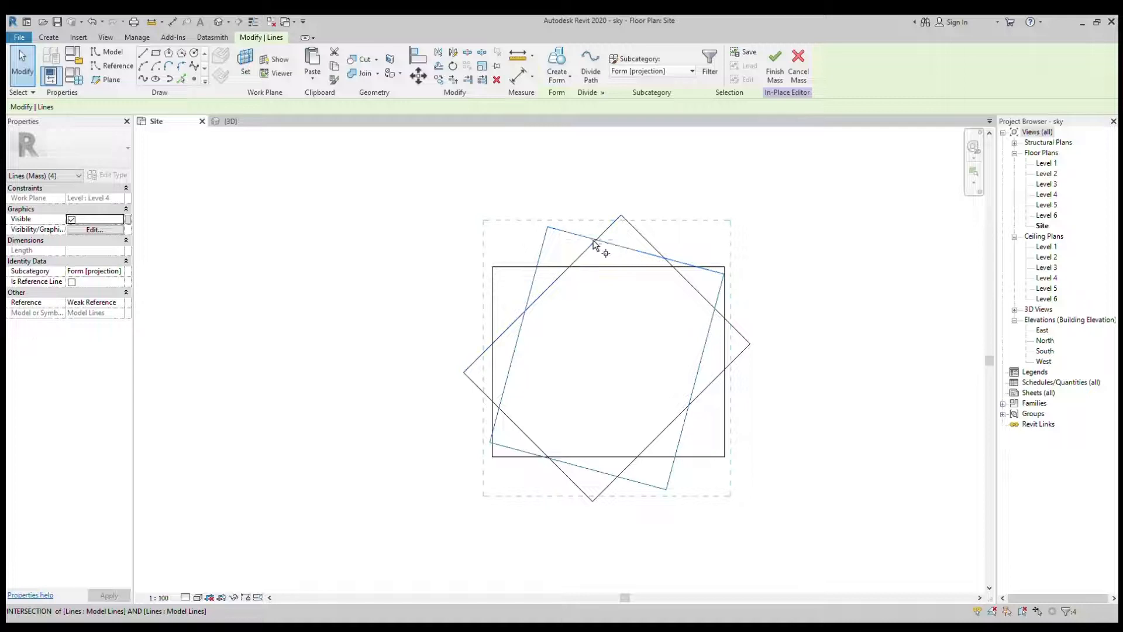
{"action": "left_click", "coordinate": [591, 301]}
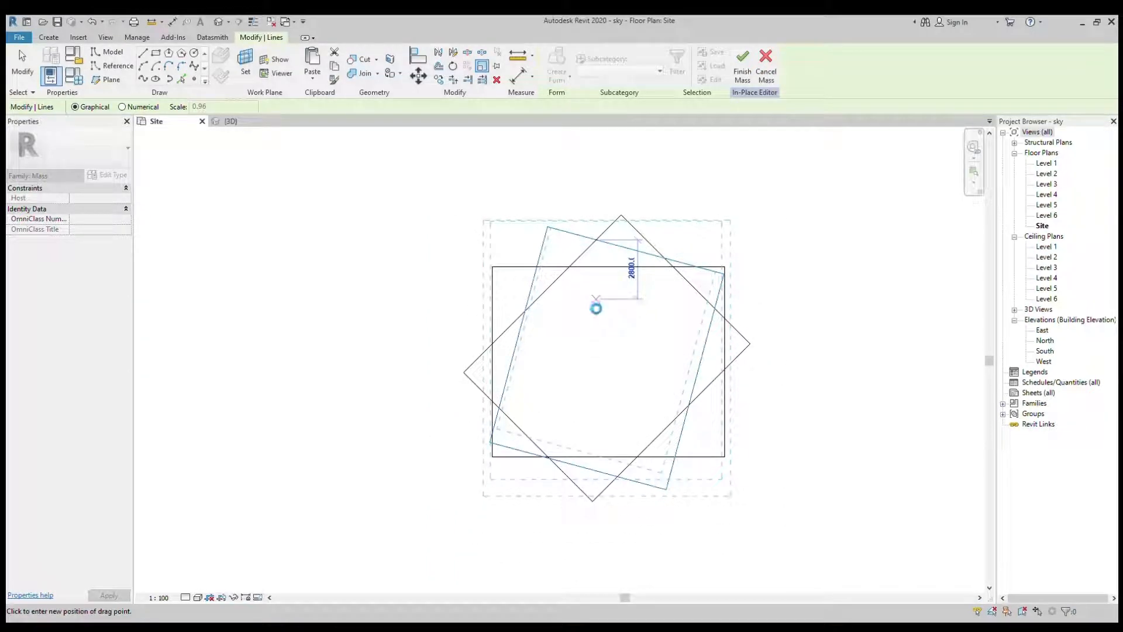
{"action": "left_click", "coordinate": [590, 302]}
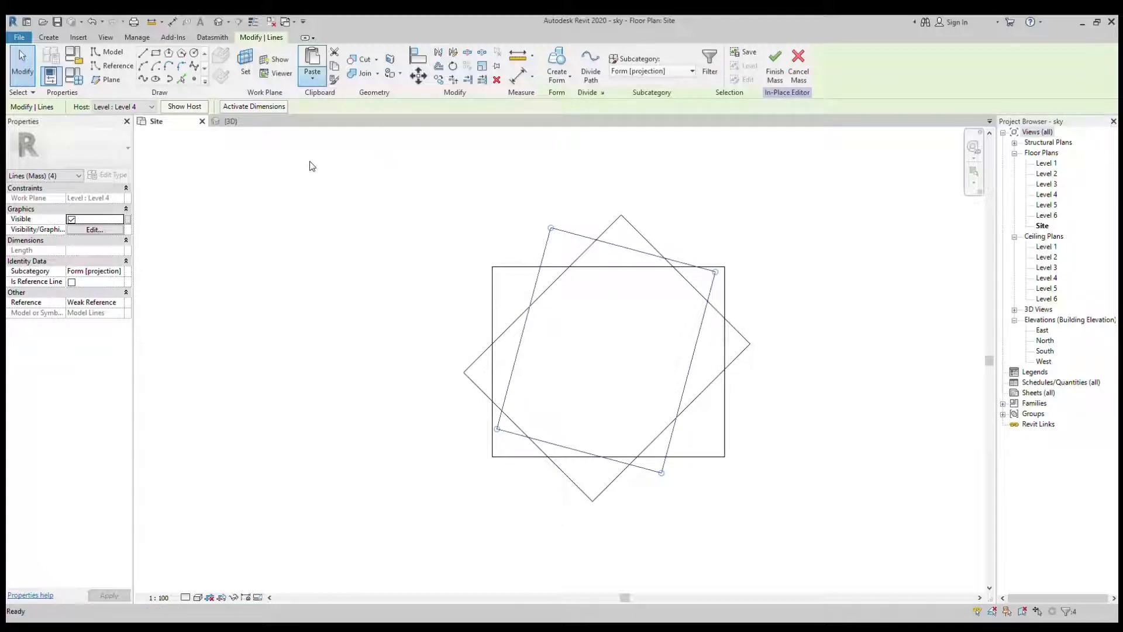
Paste an aligned copy of the reduced Level 4 rectangle onto a higher level and rotate it counterclockwise around its centre
{"action": "left_click", "coordinate": [436, 143]}
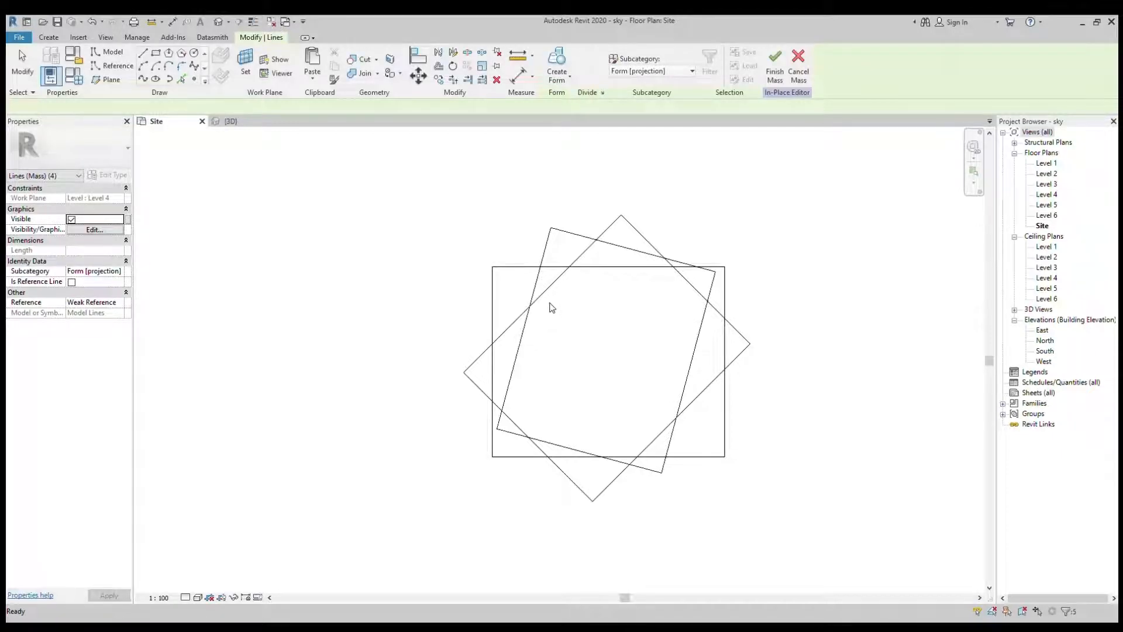
{"action": "left_click", "coordinate": [453, 67]}
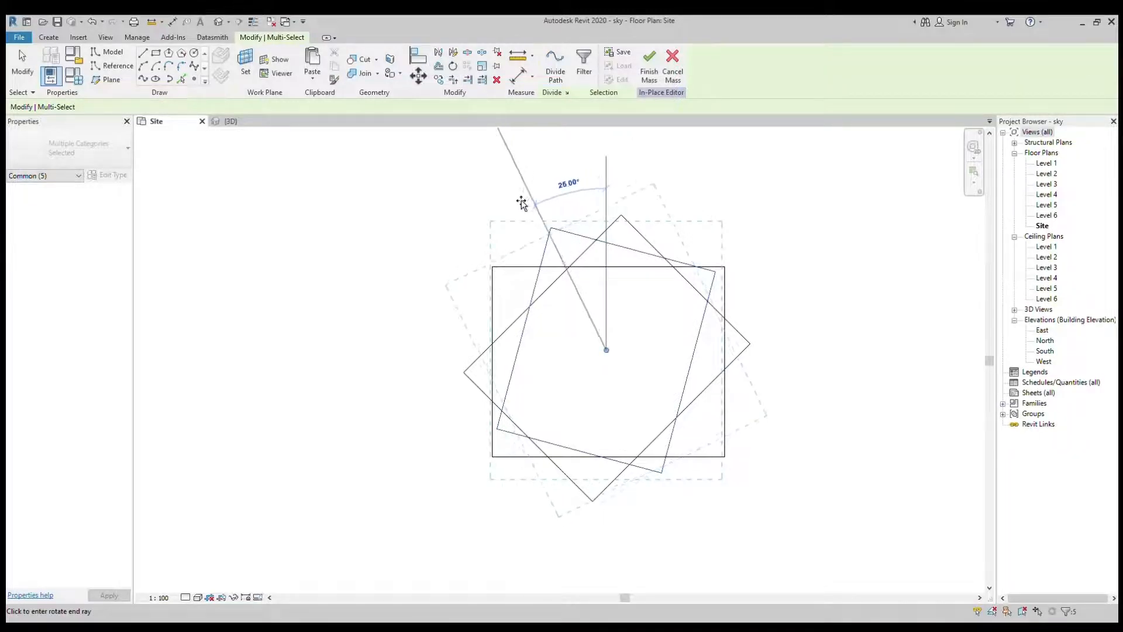
{"action": "left_click", "coordinate": [495, 258]}
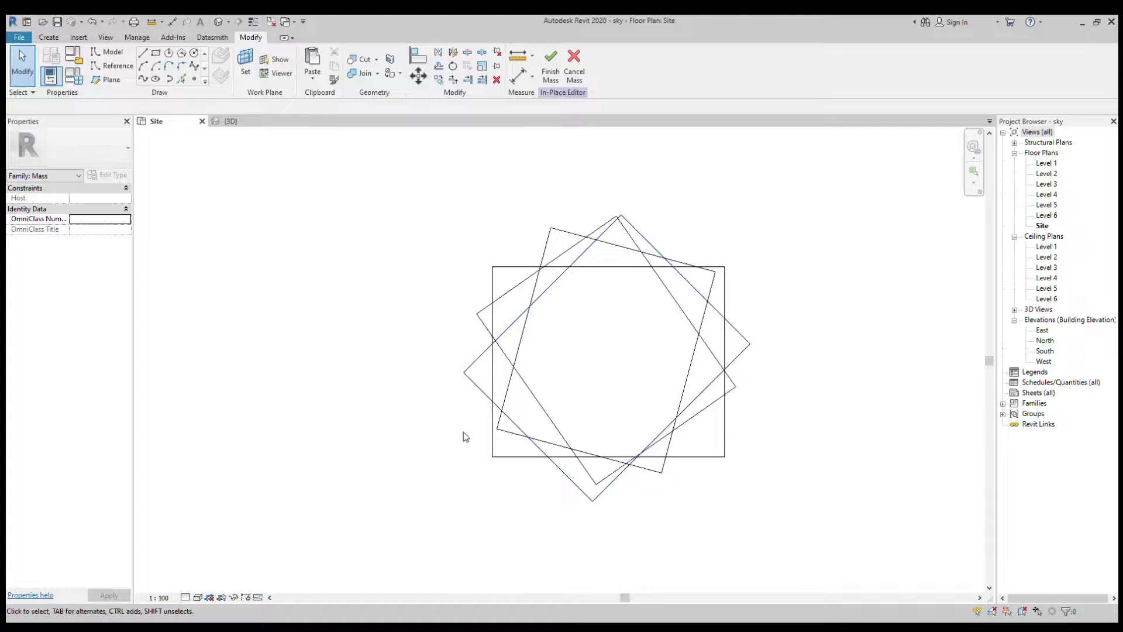
Scale the newly rotated fourth rectangle down graphically to about 0.93 of its size
{"action": "scroll", "coordinate": [535, 460], "scroll_direction": "up", "scroll_amount": 2}
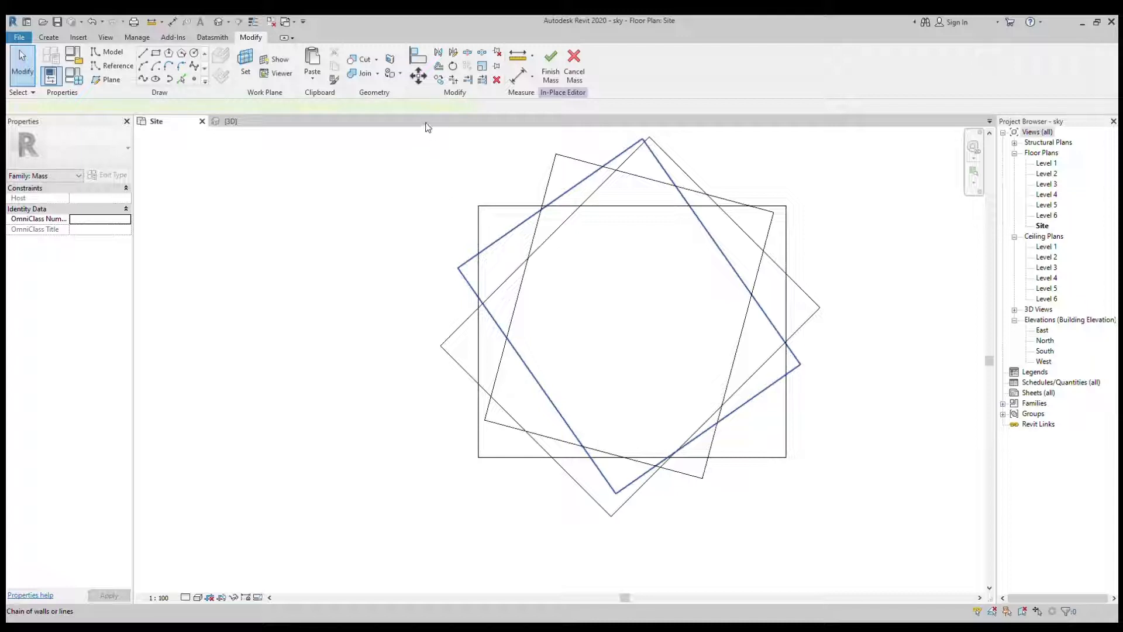
{"action": "left_click", "coordinate": [464, 263]}
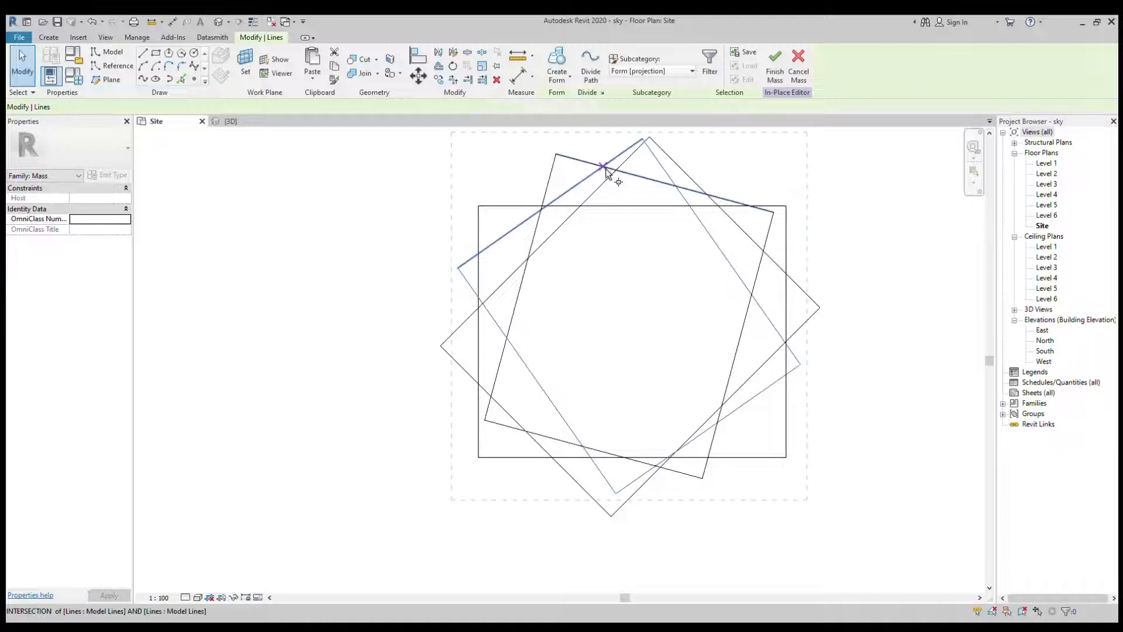
{"action": "left_click", "coordinate": [607, 241]}
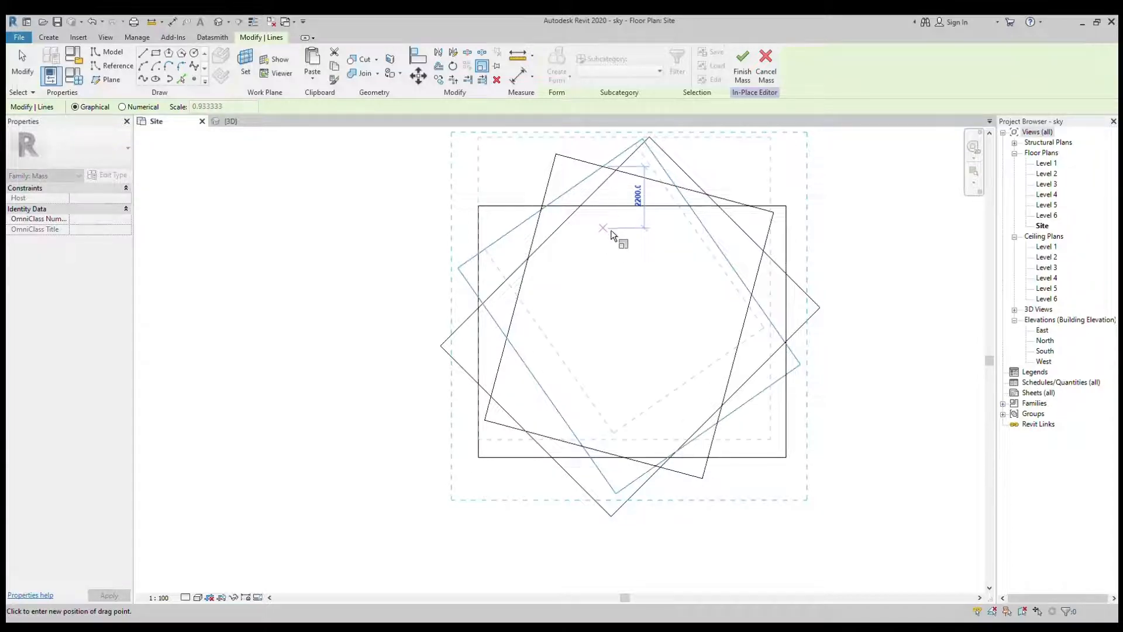
{"action": "left_click", "coordinate": [611, 235]}
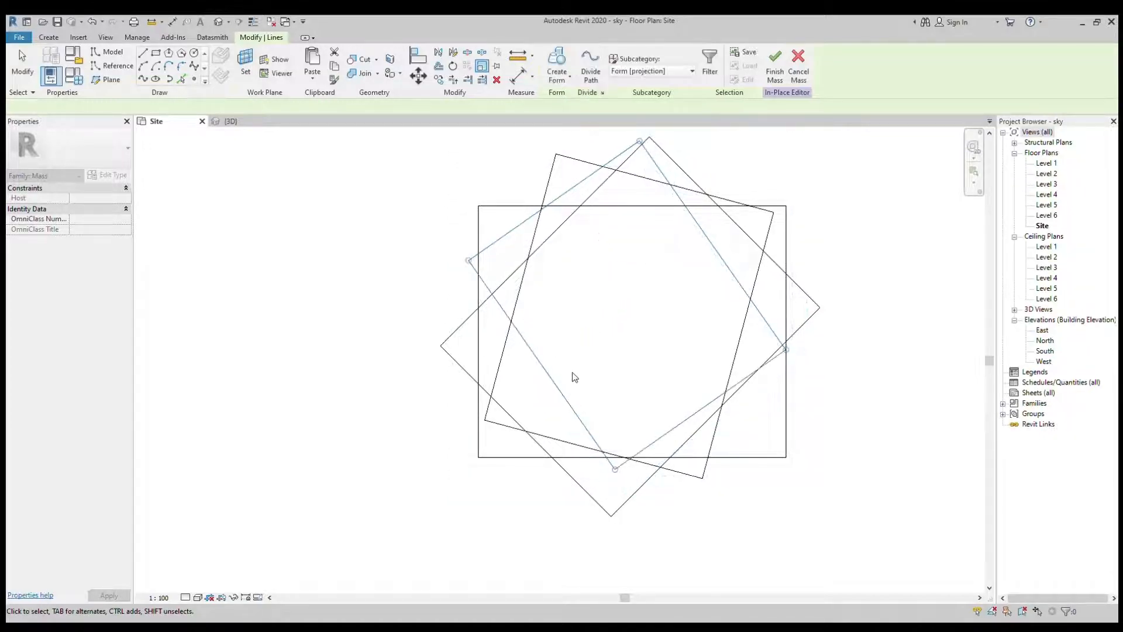
Paste an aligned copy of the reduced fourth rectangle onto the next level up and rotate this fifth profile counterclockwise around its centre
{"action": "scroll", "coordinate": [571, 374], "scroll_direction": "down", "scroll_amount": 2}
{"action": "scroll", "coordinate": [566, 373], "scroll_direction": "up", "scroll_amount": 1}
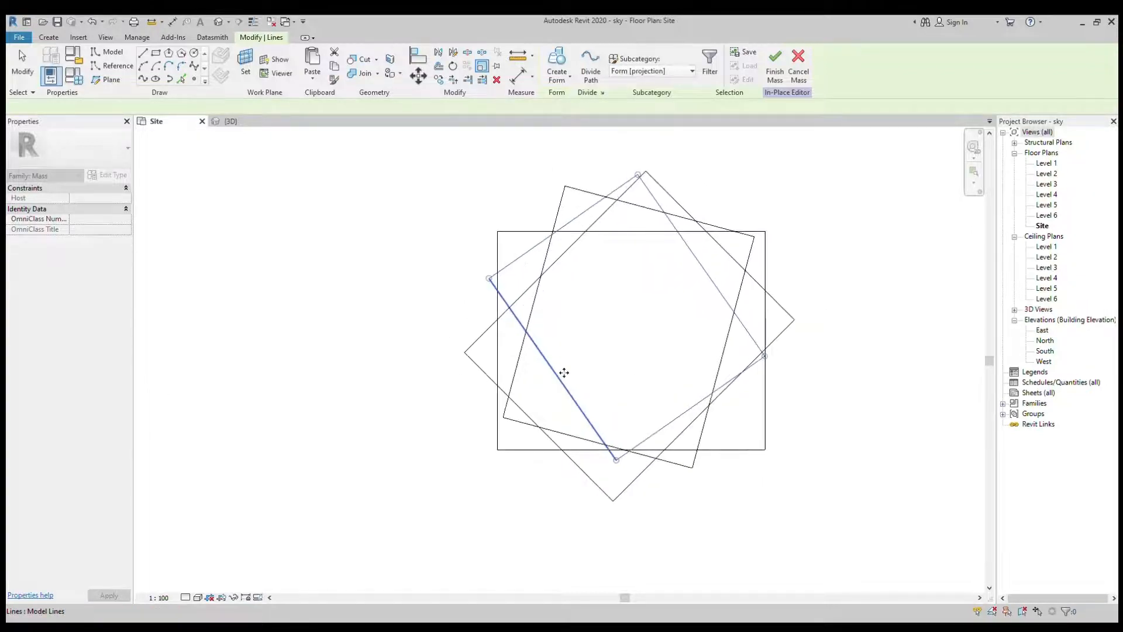
{"action": "scroll", "coordinate": [564, 372], "scroll_direction": "up", "scroll_amount": 1}
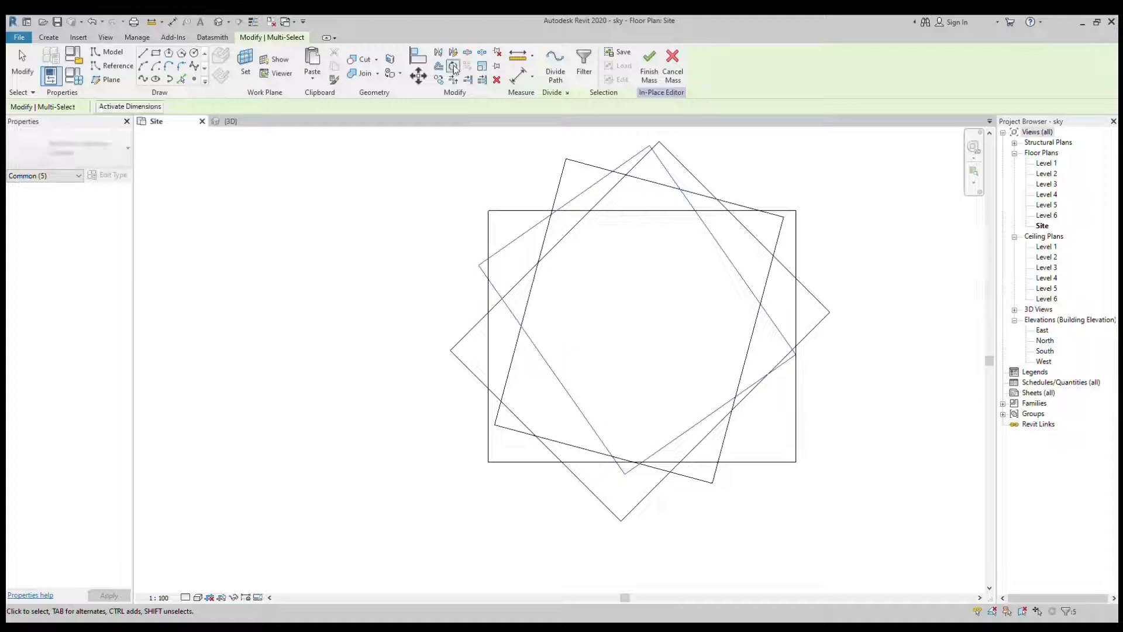
{"action": "left_click", "coordinate": [453, 68]}
{"action": "scroll", "coordinate": [536, 368], "scroll_direction": "down", "scroll_amount": 3}
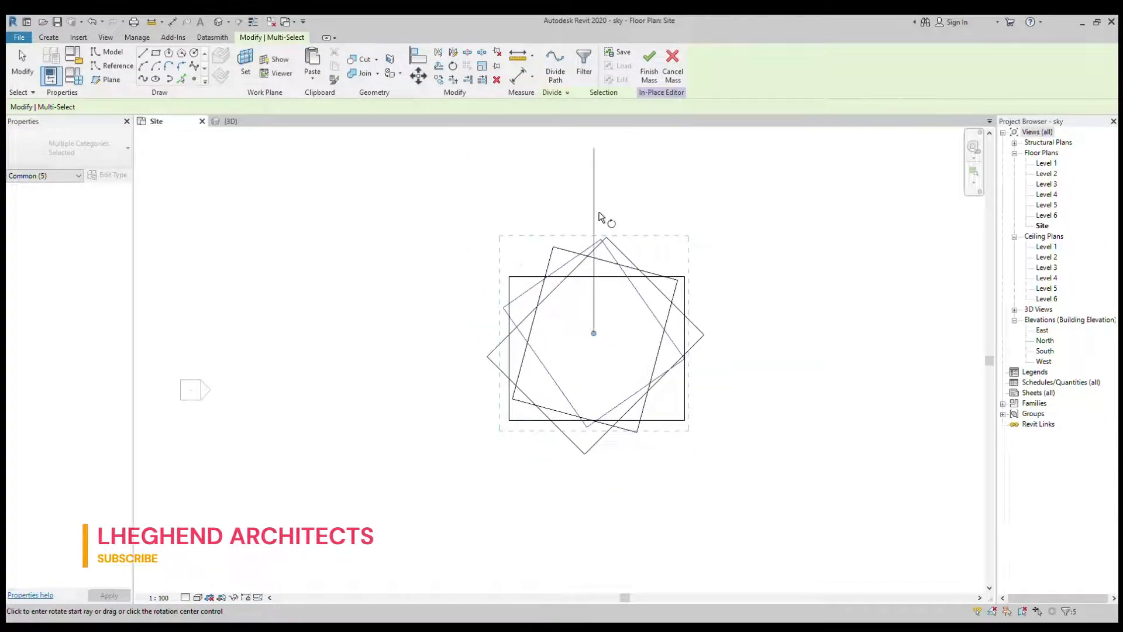
{"action": "left_click", "coordinate": [600, 217]}
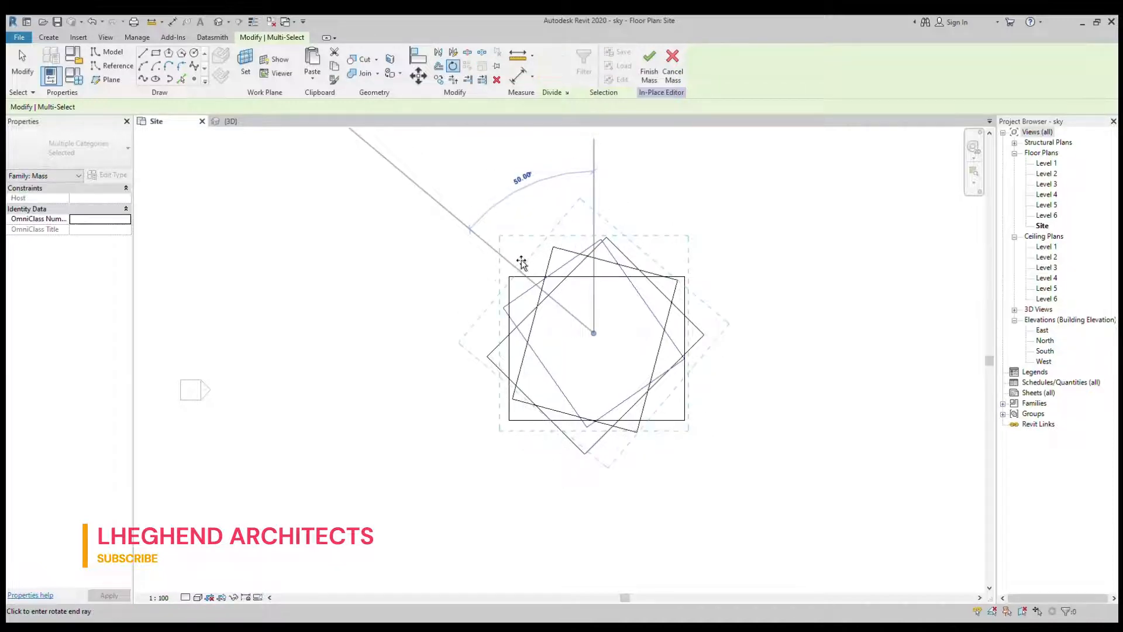
{"action": "left_click", "coordinate": [519, 260]}
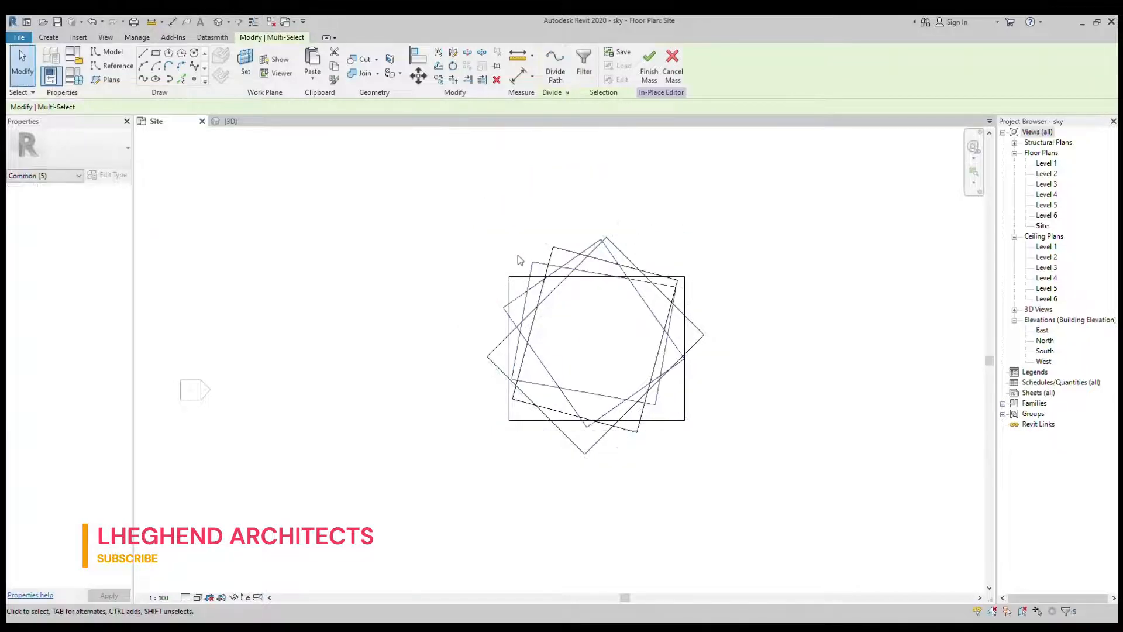
Copy the fifth rectangle, paste it aligned to the next level up, and rotate the copy about 35° counterclockwise around its centre
{"action": "scroll", "coordinate": [520, 258], "scroll_direction": "up", "scroll_amount": 2}
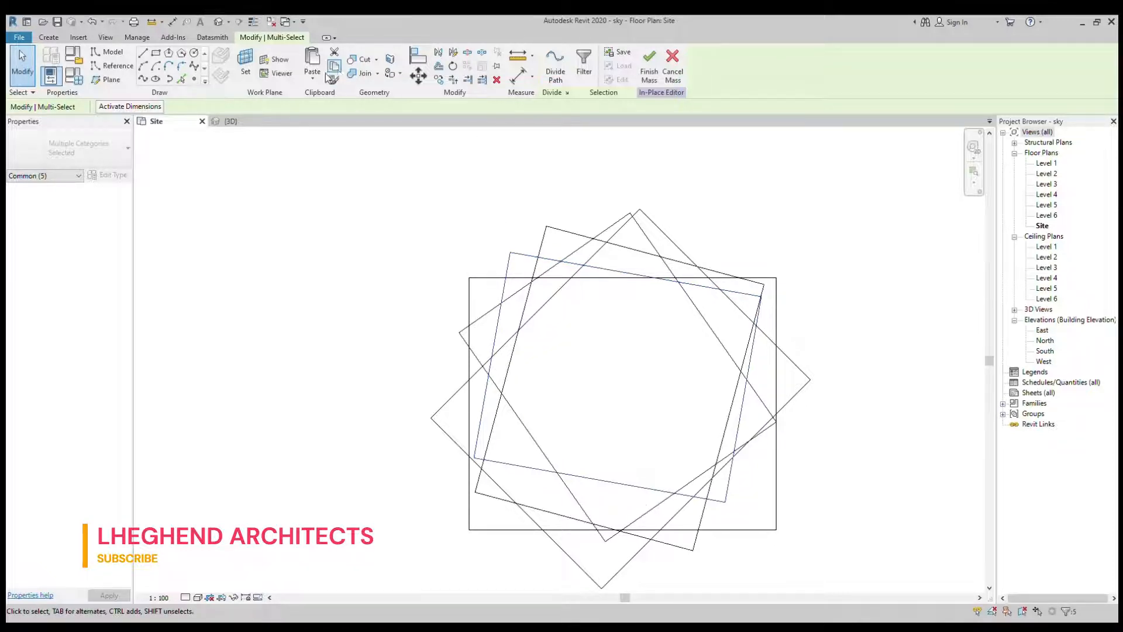
{"action": "left_click", "coordinate": [330, 70]}
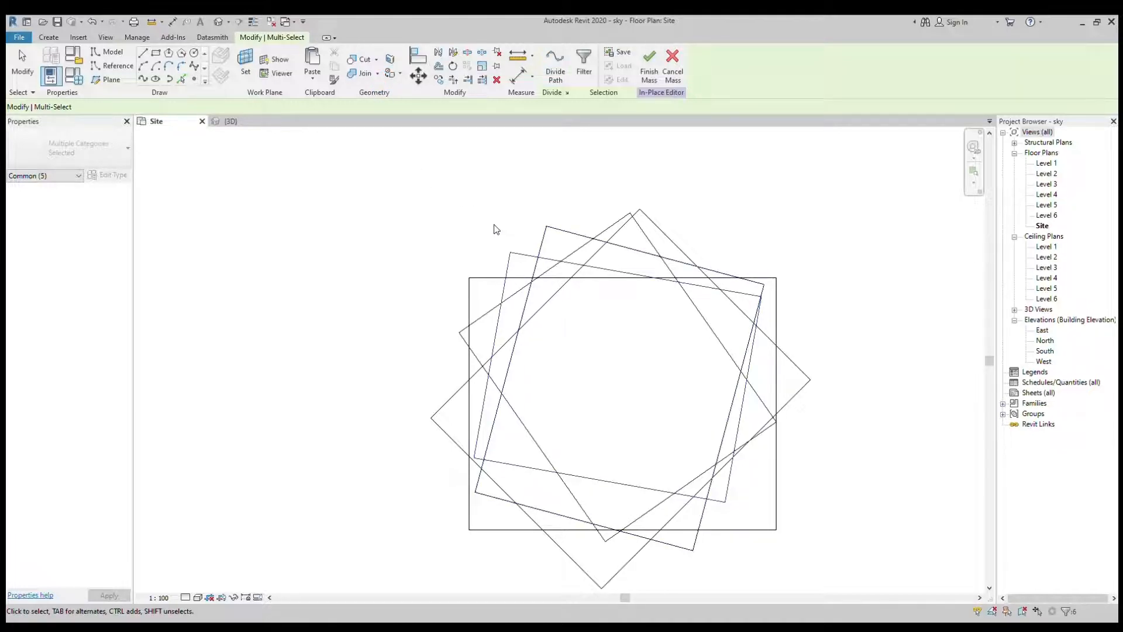
{"action": "left_click", "coordinate": [453, 66]}
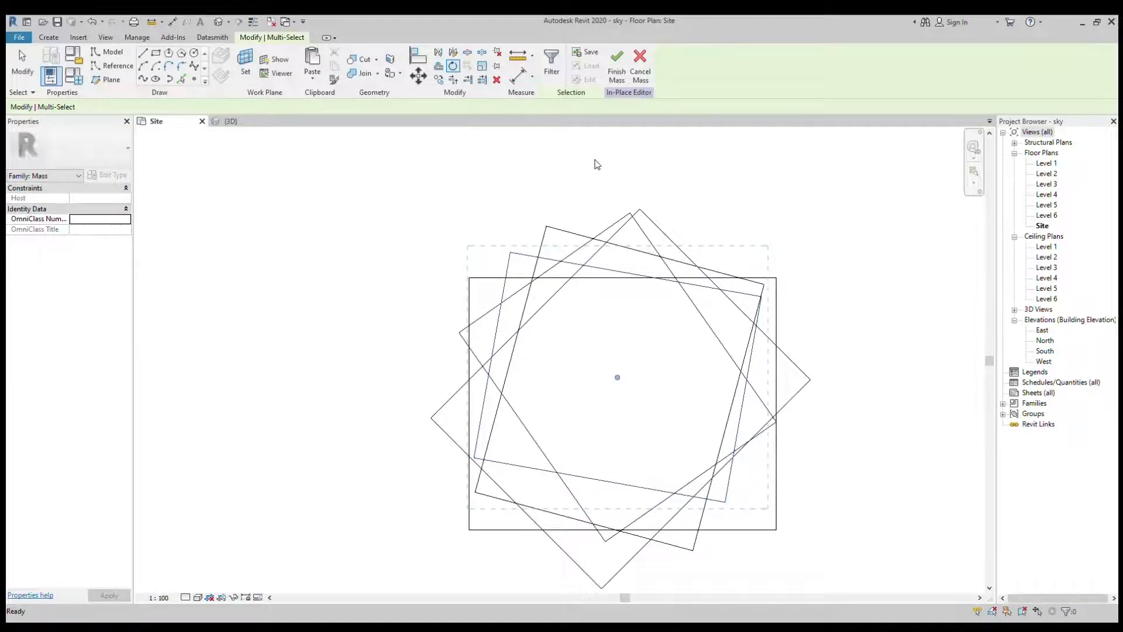
{"action": "left_click", "coordinate": [623, 155]}
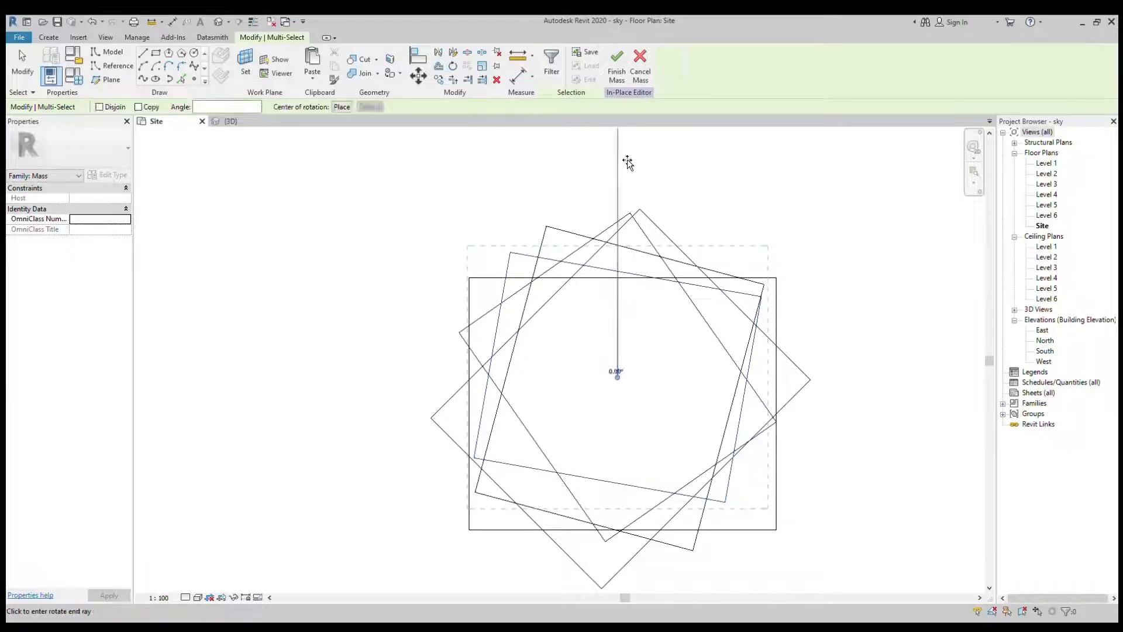
{"action": "left_click", "coordinate": [511, 223]}
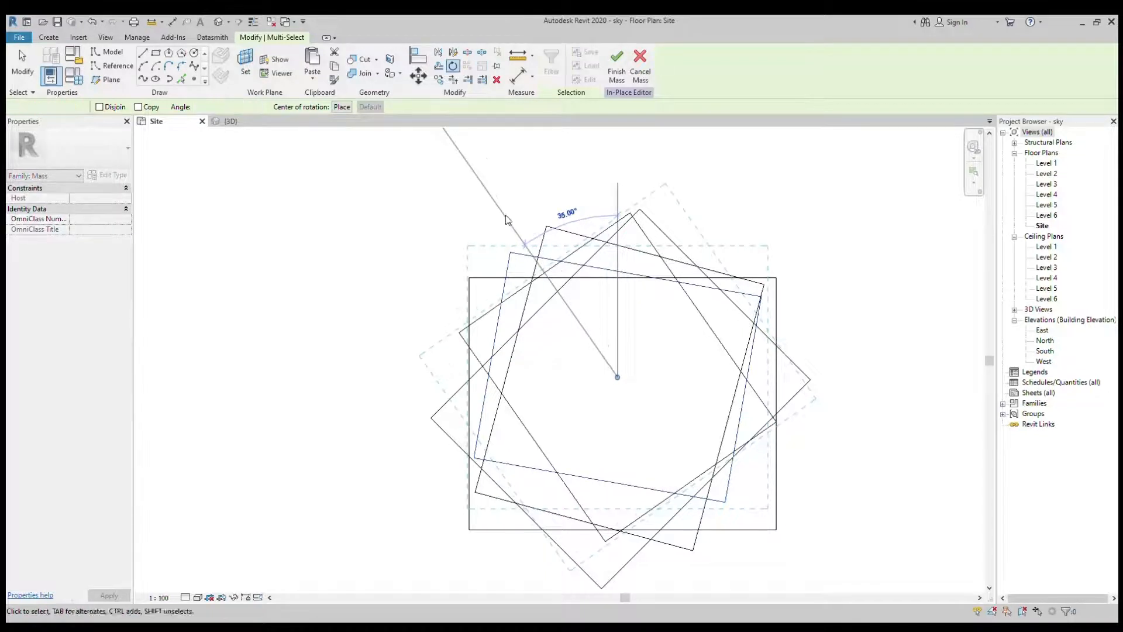
{"action": "left_click", "coordinate": [510, 223]}
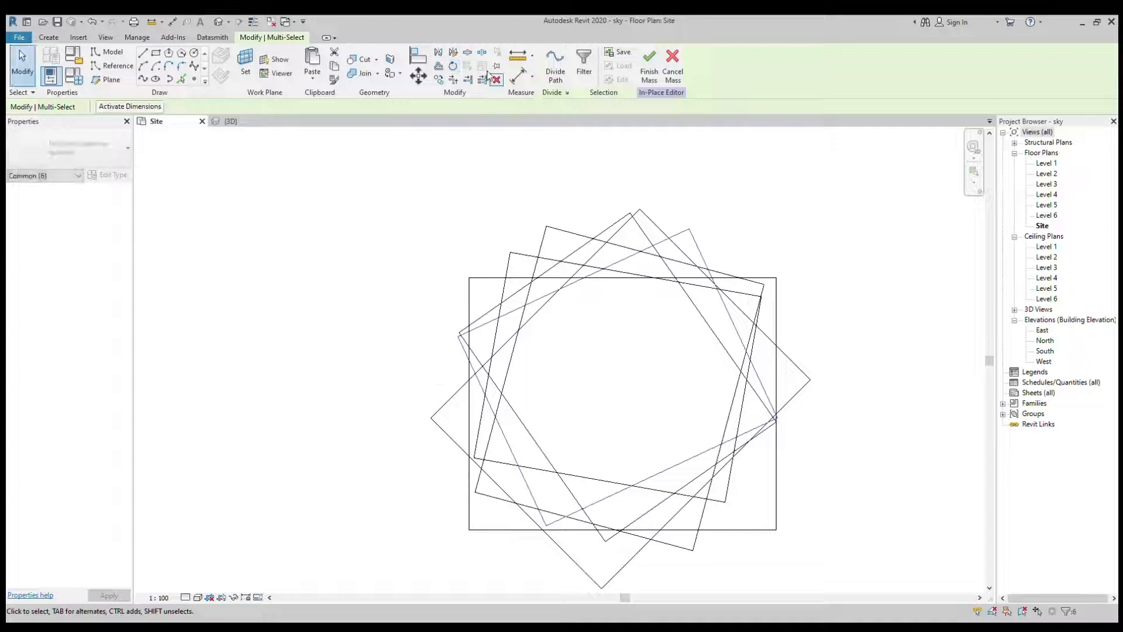
Scale the sixth rectangle down slightly with the graphical Scale option and open the 3D view to check the stacked profiles
{"action": "key", "text": "Tab"}
{"action": "left_click", "coordinate": [699, 250]}
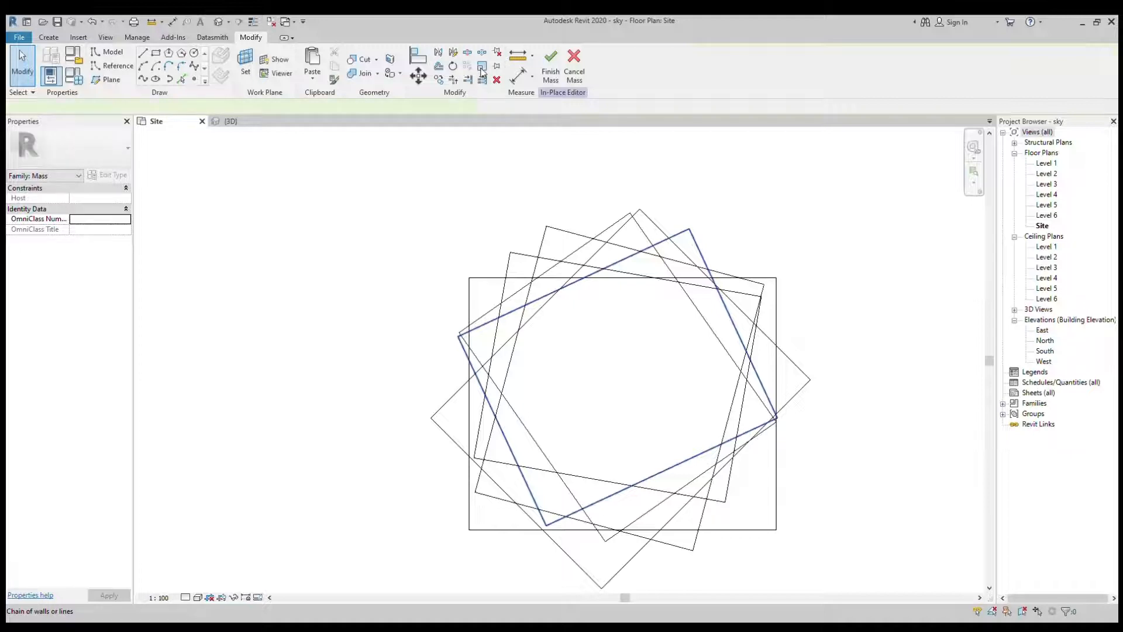
{"action": "left_click", "coordinate": [480, 68]}
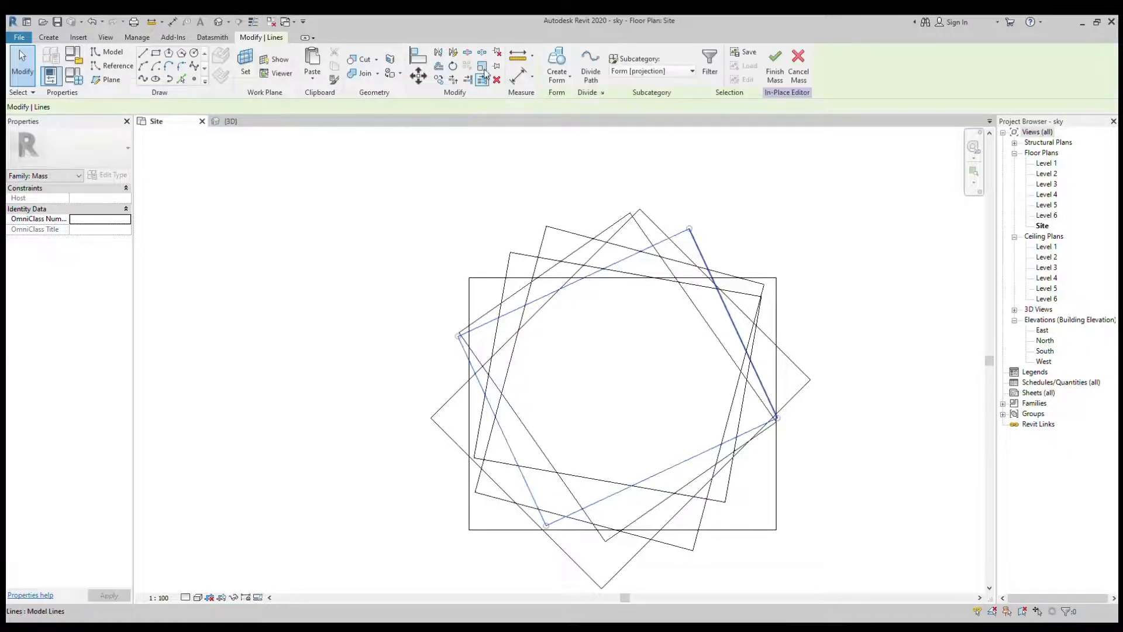
{"action": "left_click", "coordinate": [653, 245]}
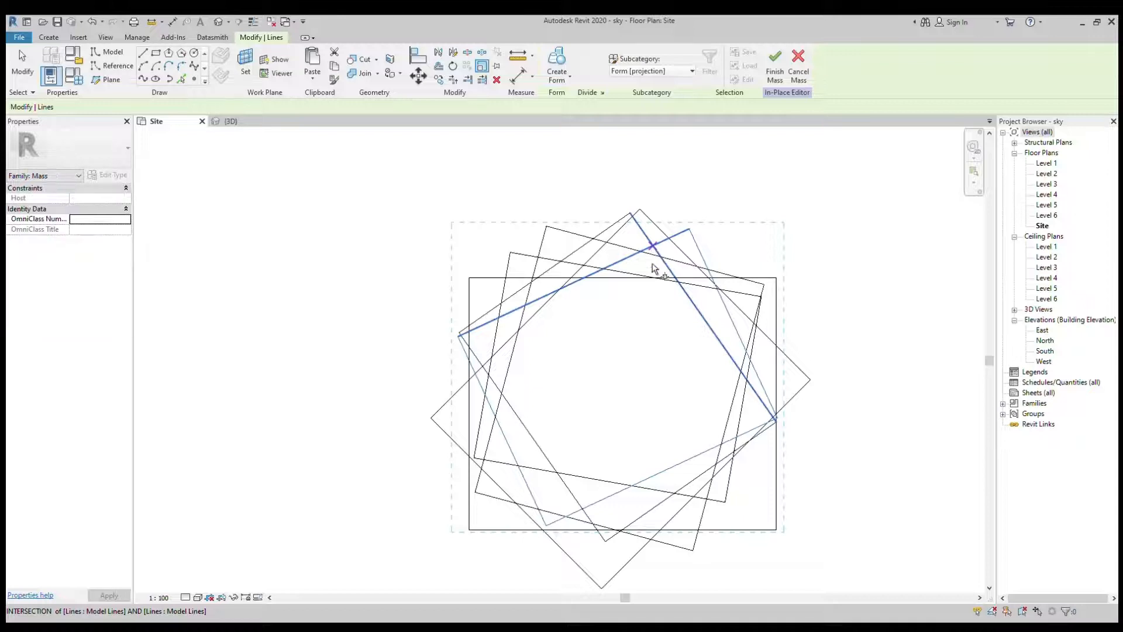
{"action": "left_click", "coordinate": [647, 302]}
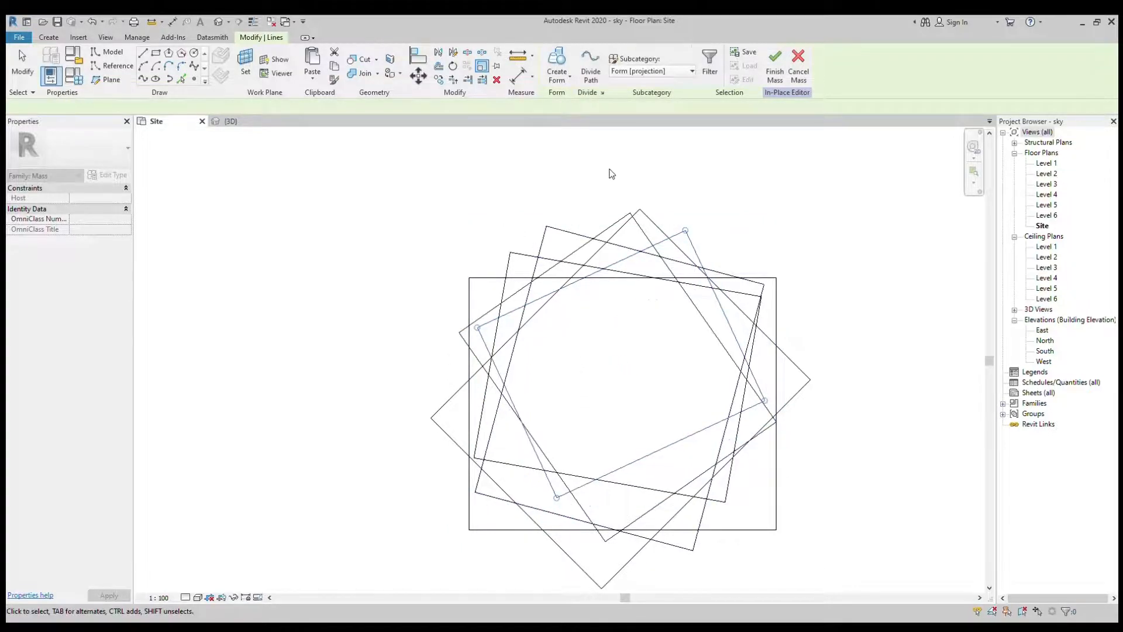
{"action": "left_click", "coordinate": [236, 122]}
{"action": "left_click", "coordinate": [233, 122]}
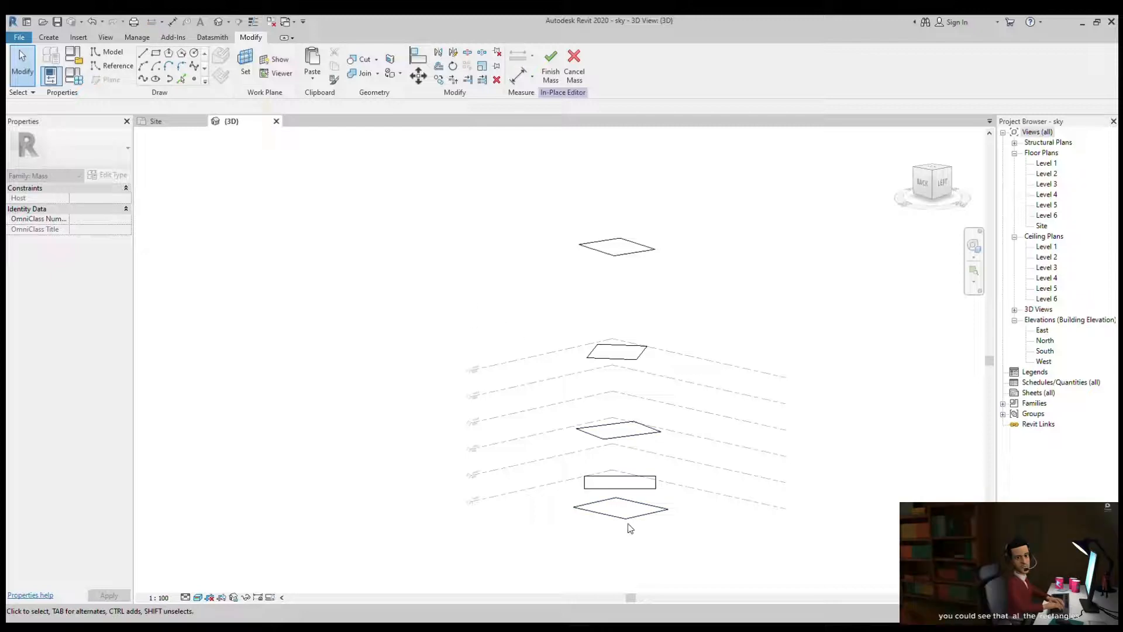
In the back 3D view, change the host of the third rectangle to Level 3 and of the fourth rectangle to Level 4
{"action": "scroll", "coordinate": [626, 518], "scroll_direction": "down", "scroll_amount": 2}
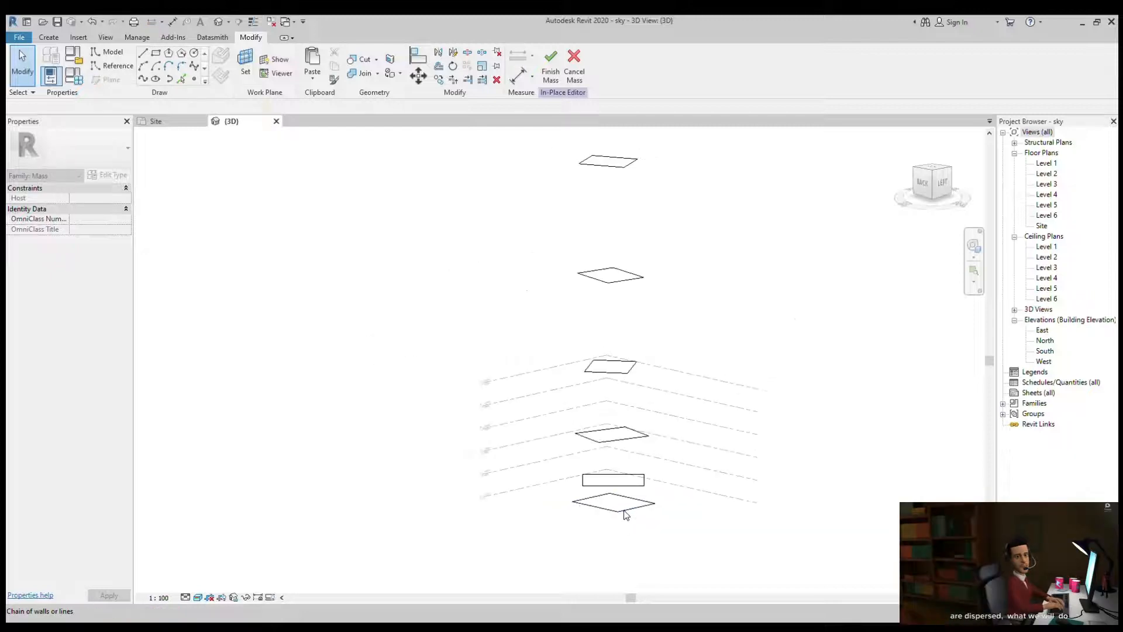
{"action": "scroll", "coordinate": [626, 515], "scroll_direction": "down", "scroll_amount": 2}
{"action": "scroll", "coordinate": [618, 496], "scroll_direction": "up", "scroll_amount": 5}
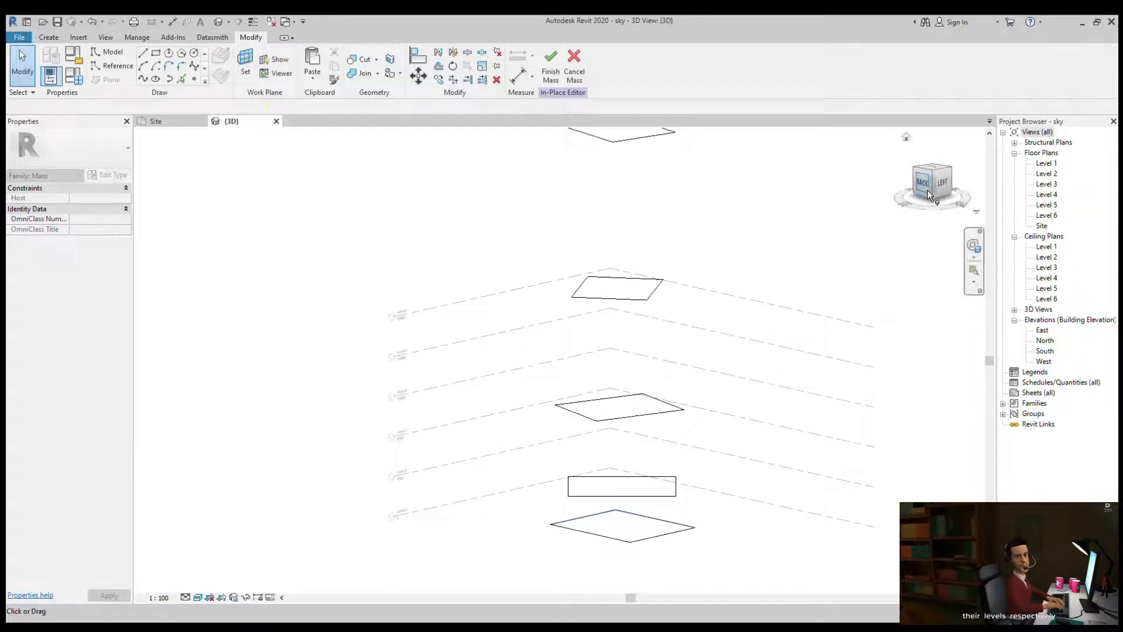
{"action": "middle_click_drag", "start_coordinate": [695, 250], "coordinate": [679, 253], "text": "shift"}
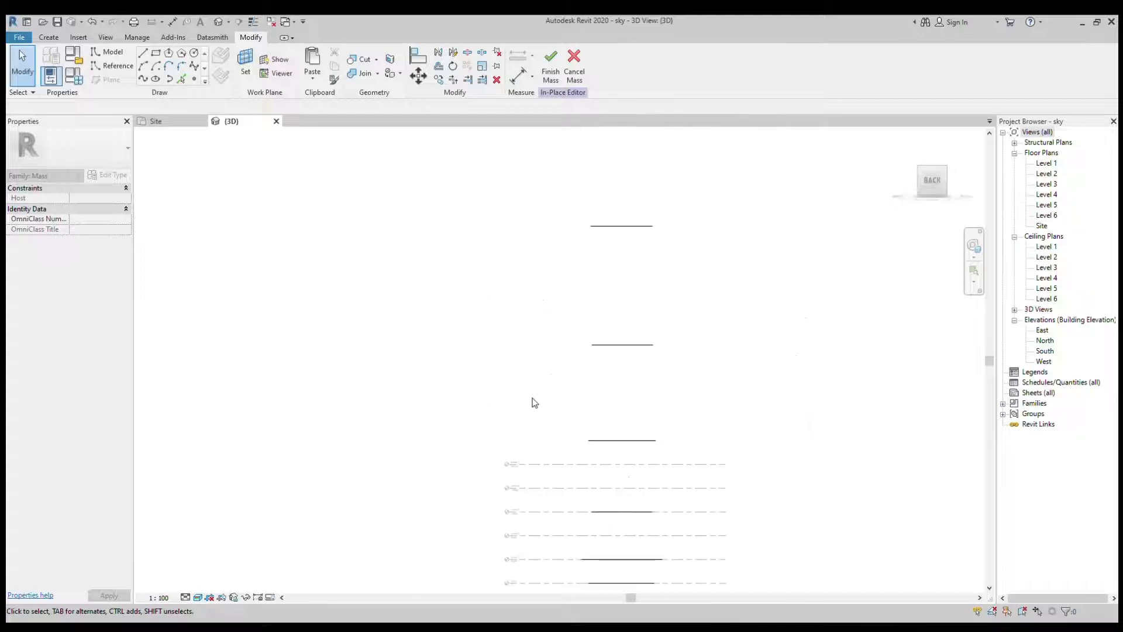
{"action": "scroll", "coordinate": [537, 394], "scroll_direction": "down", "scroll_amount": 5}
{"action": "scroll", "coordinate": [578, 487], "scroll_direction": "up", "scroll_amount": 5}
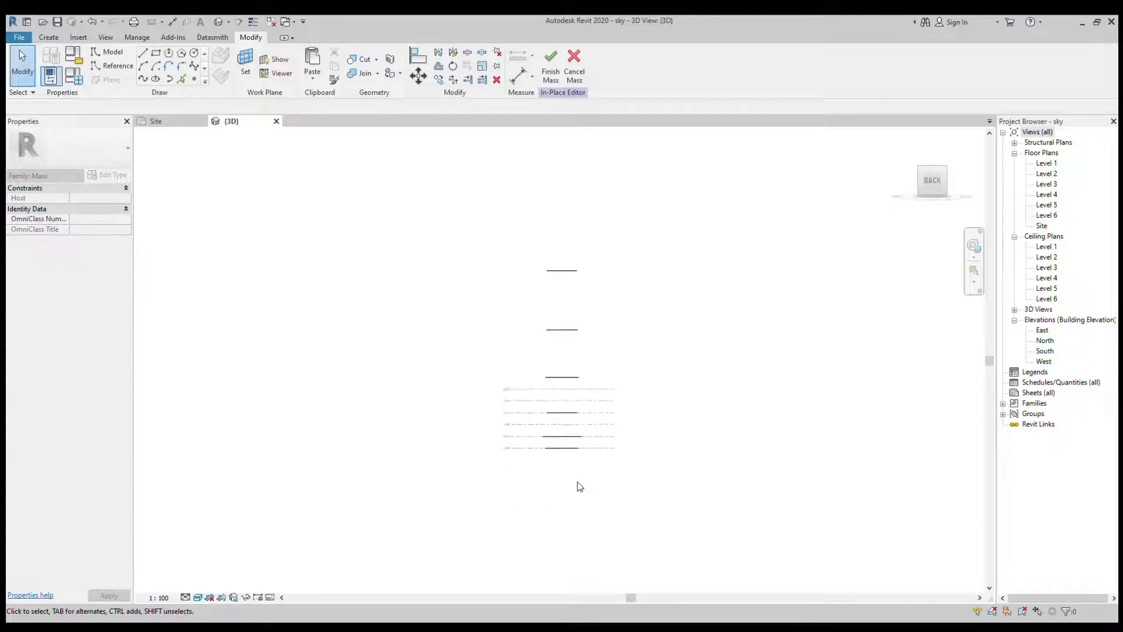
{"action": "scroll", "coordinate": [567, 459], "scroll_direction": "up", "scroll_amount": 1}
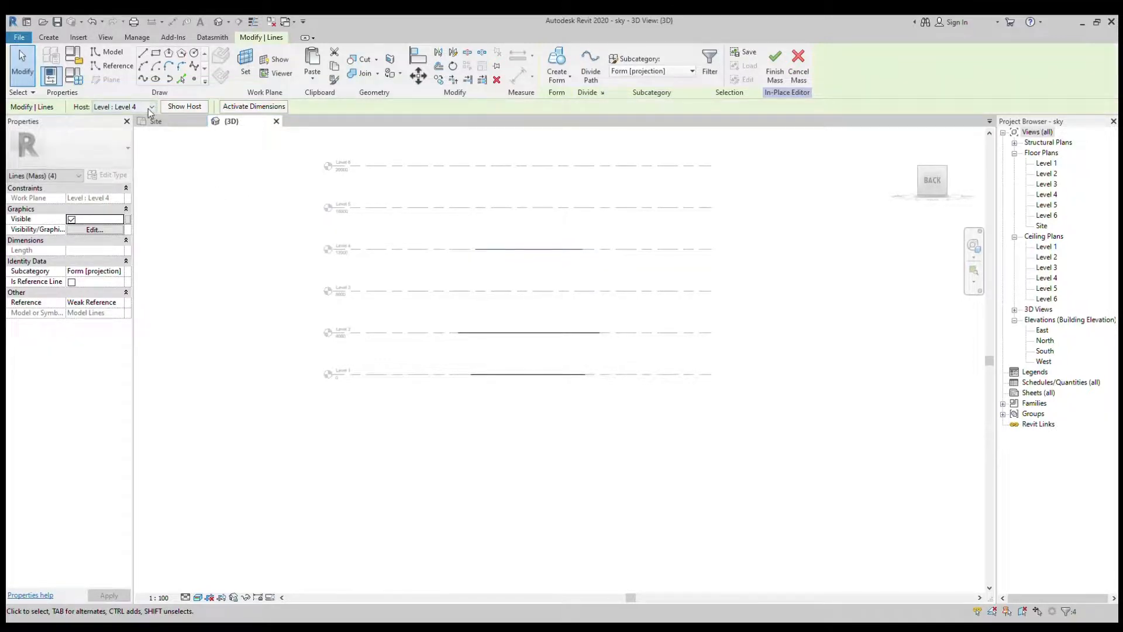
{"action": "left_click", "coordinate": [138, 139]}
{"action": "key", "text": "Tab"}
{"action": "scroll", "coordinate": [507, 375], "scroll_direction": "down", "scroll_amount": 4}
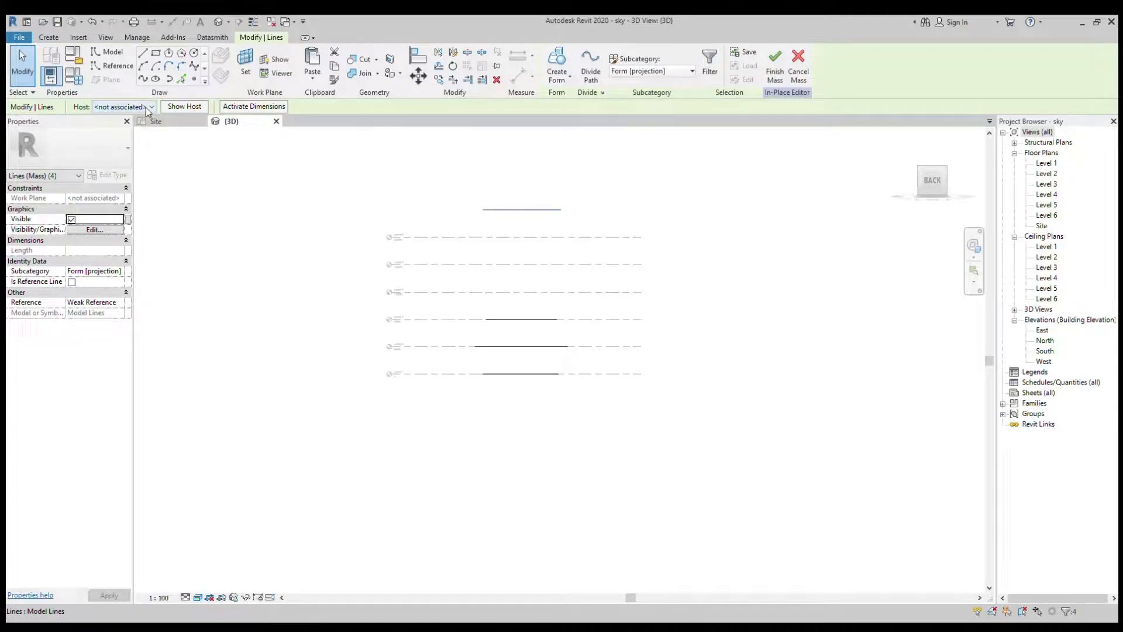
{"action": "left_click", "coordinate": [129, 156]}
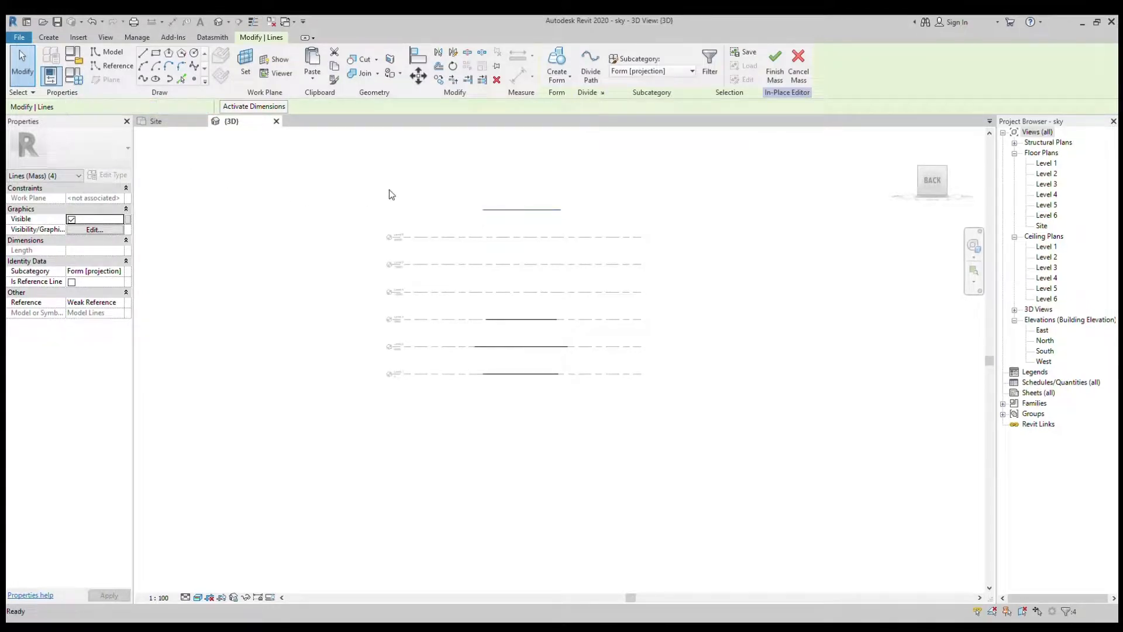
Change the host of the fifth rectangle to Level 5 and of the sixth rectangle to Level 6
{"action": "scroll", "coordinate": [467, 304], "scroll_direction": "down", "scroll_amount": 4}
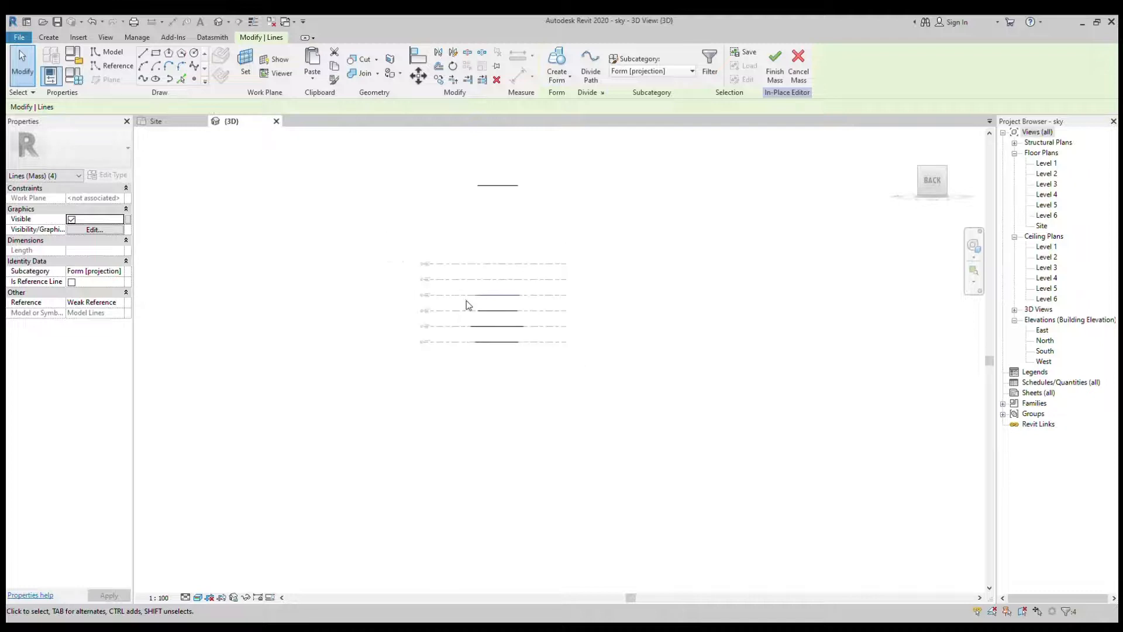
{"action": "scroll", "coordinate": [477, 172], "scroll_direction": "up", "scroll_amount": 3}
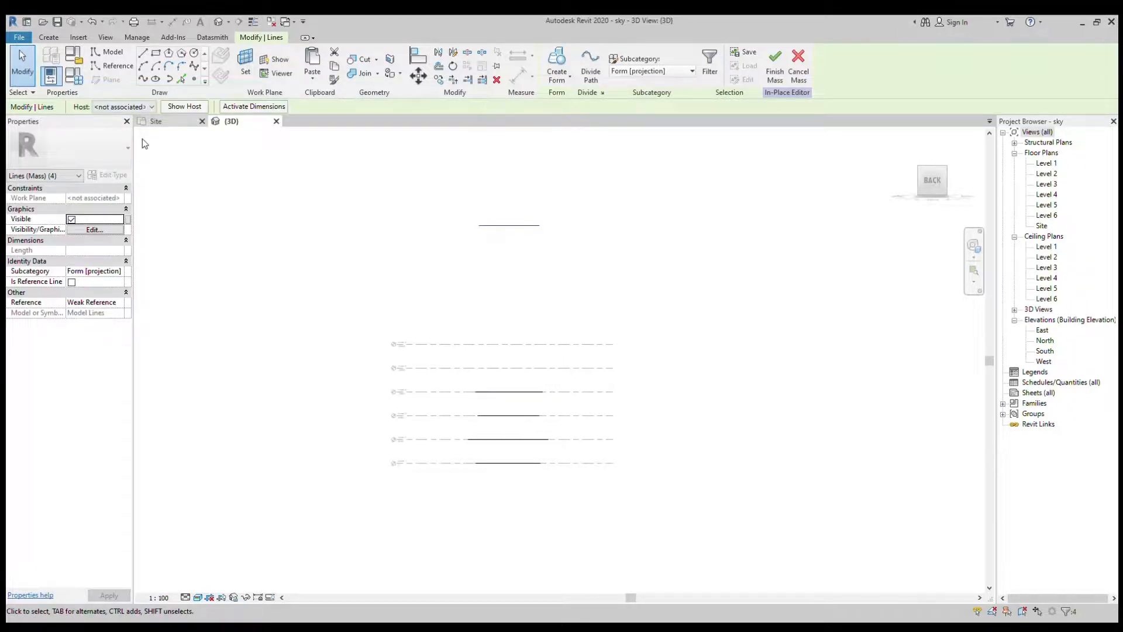
{"action": "left_click", "coordinate": [150, 107]}
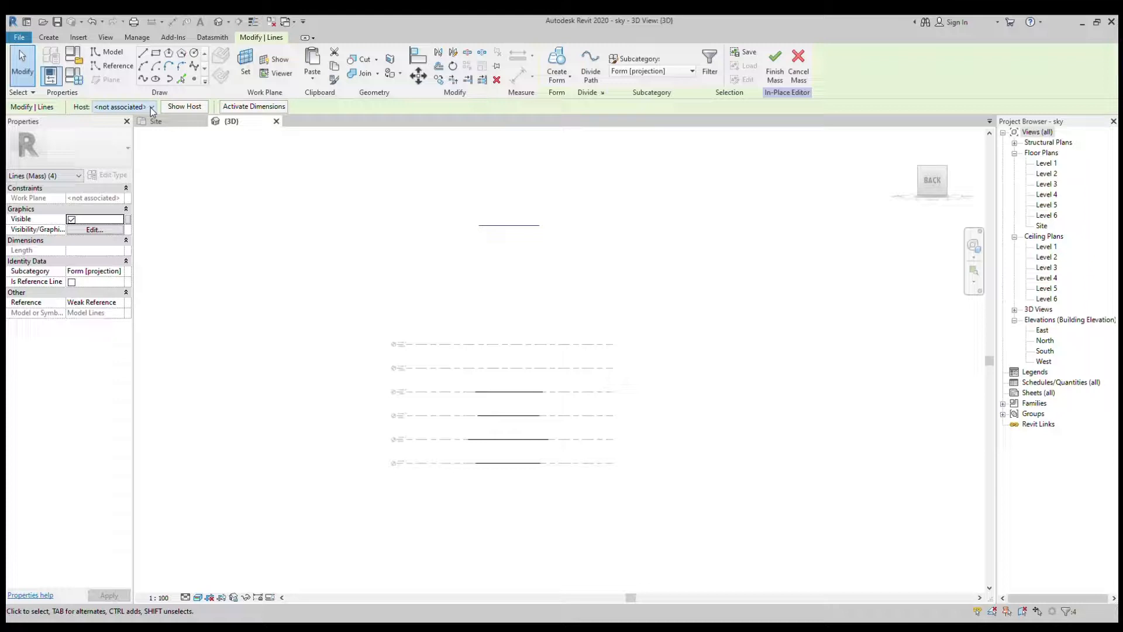
{"action": "left_click", "coordinate": [146, 150]}
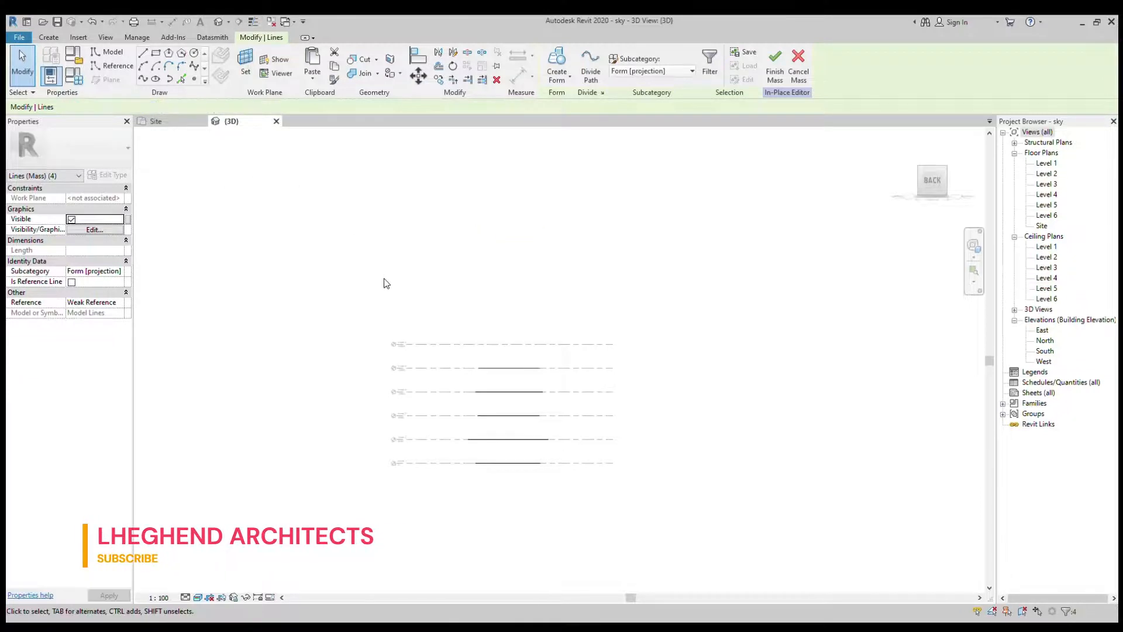
{"action": "scroll", "coordinate": [399, 300], "scroll_direction": "down", "scroll_amount": 2}
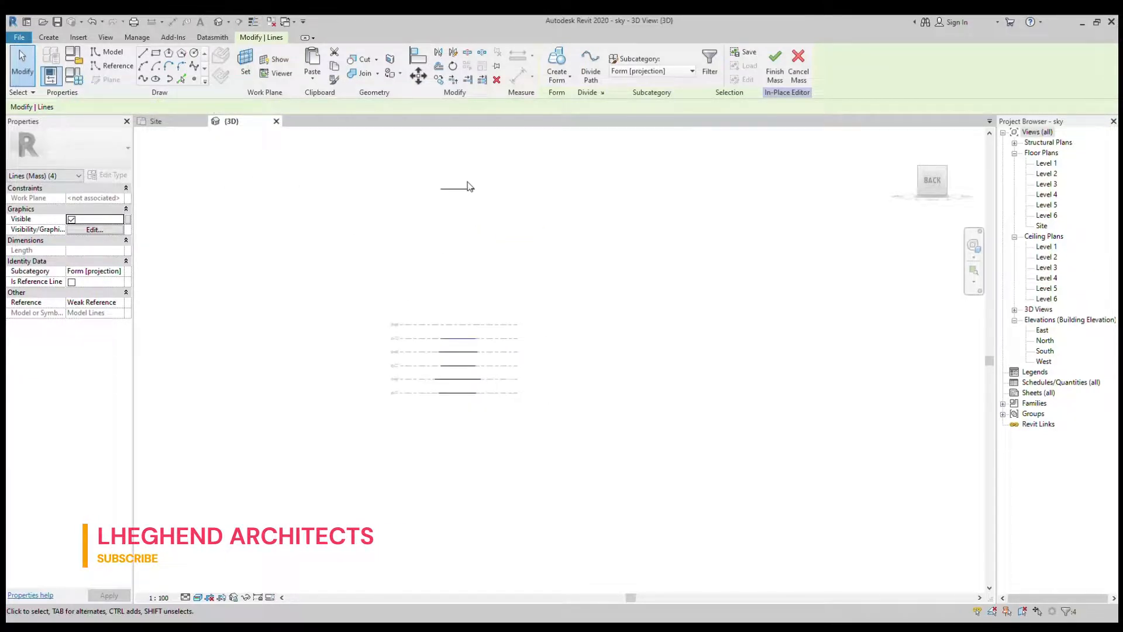
{"action": "left_click", "coordinate": [468, 188]}
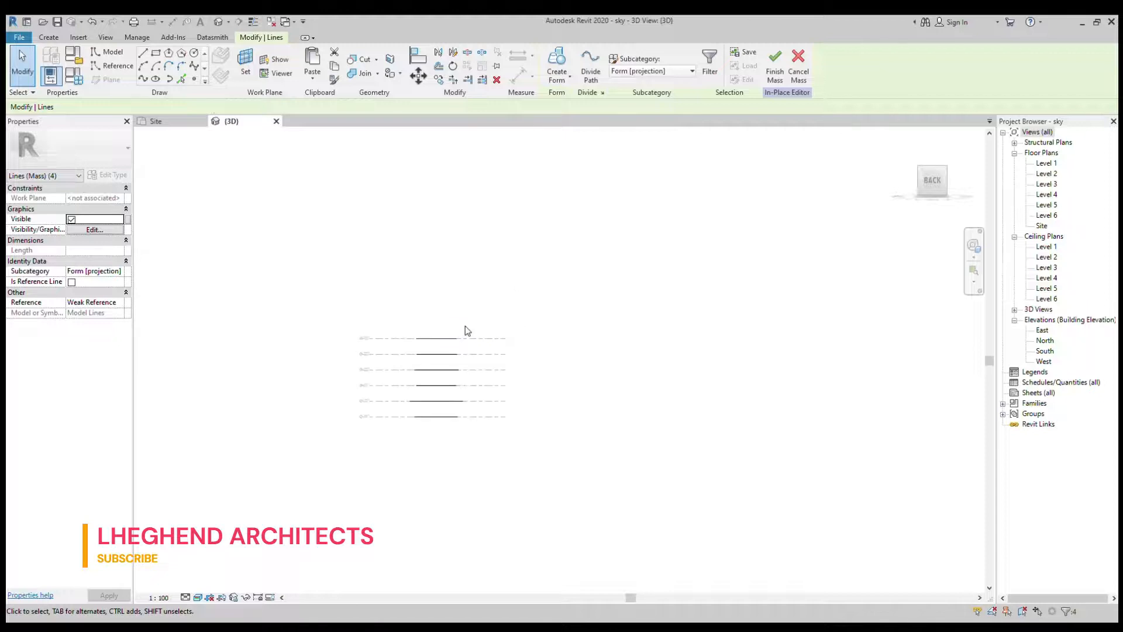
Select all six stacked rectangular profiles together and create a solid form through them
{"action": "scroll", "coordinate": [465, 326], "scroll_direction": "up", "scroll_amount": 3}
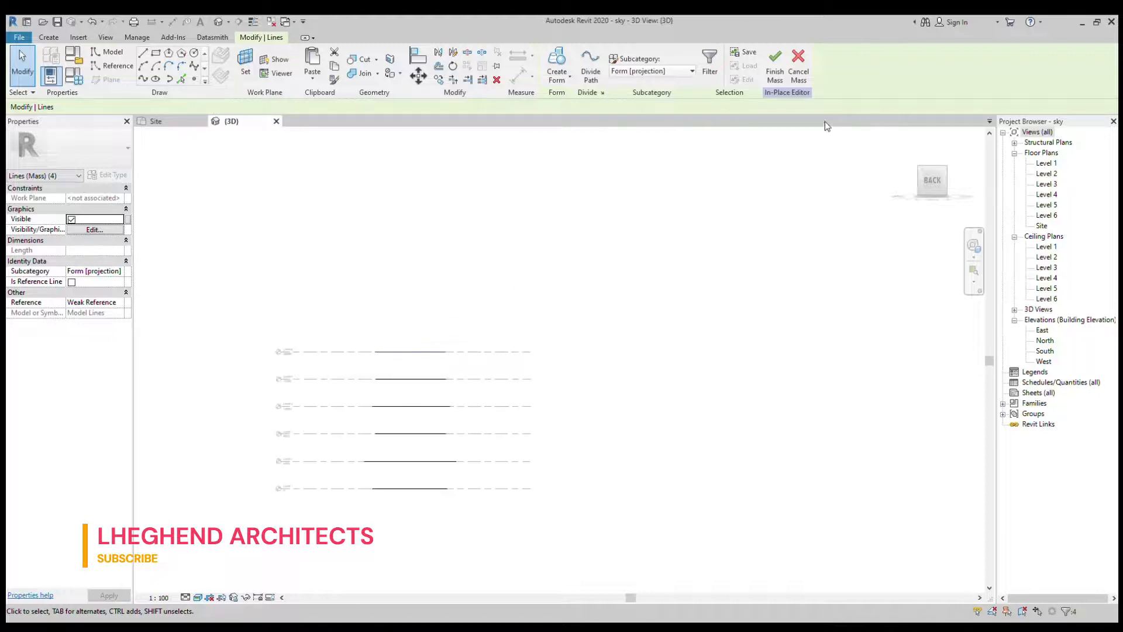
{"action": "mouse_move", "coordinate": [935, 182]}
{"action": "left_mouse_down"}
{"action": "mouse_move", "coordinate": [940, 246]}
{"action": "mouse_move", "coordinate": [546, 327]}
{"action": "mouse_move", "coordinate": [590, 590]}
{"action": "mouse_move", "coordinate": [470, 520]}
{"action": "left_mouse_up"}
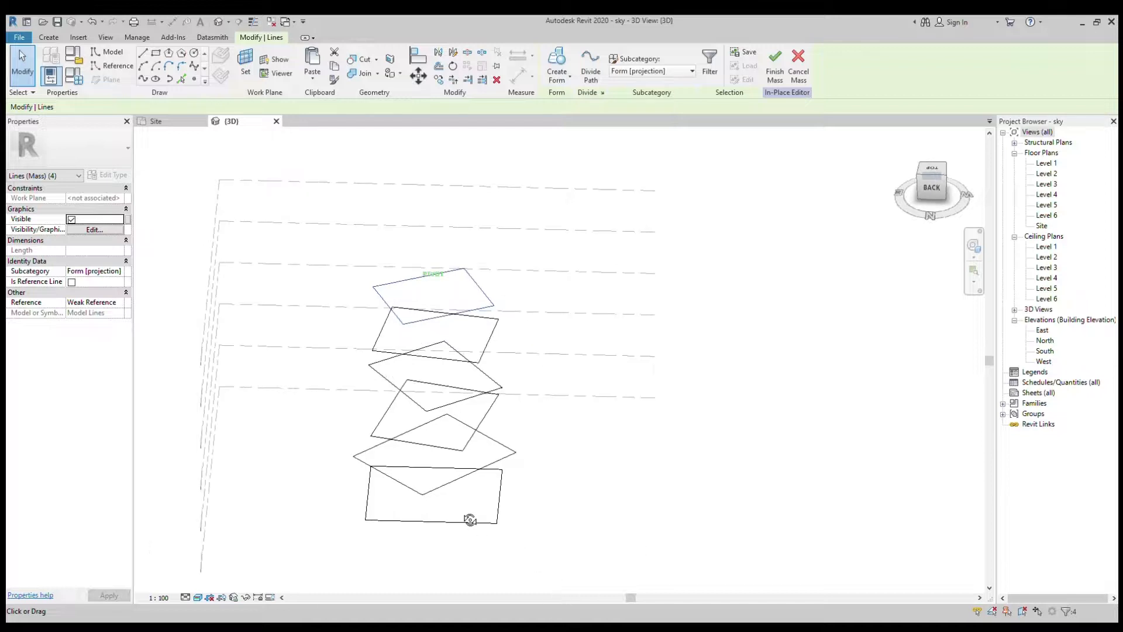
{"action": "left_click", "coordinate": [523, 500]}
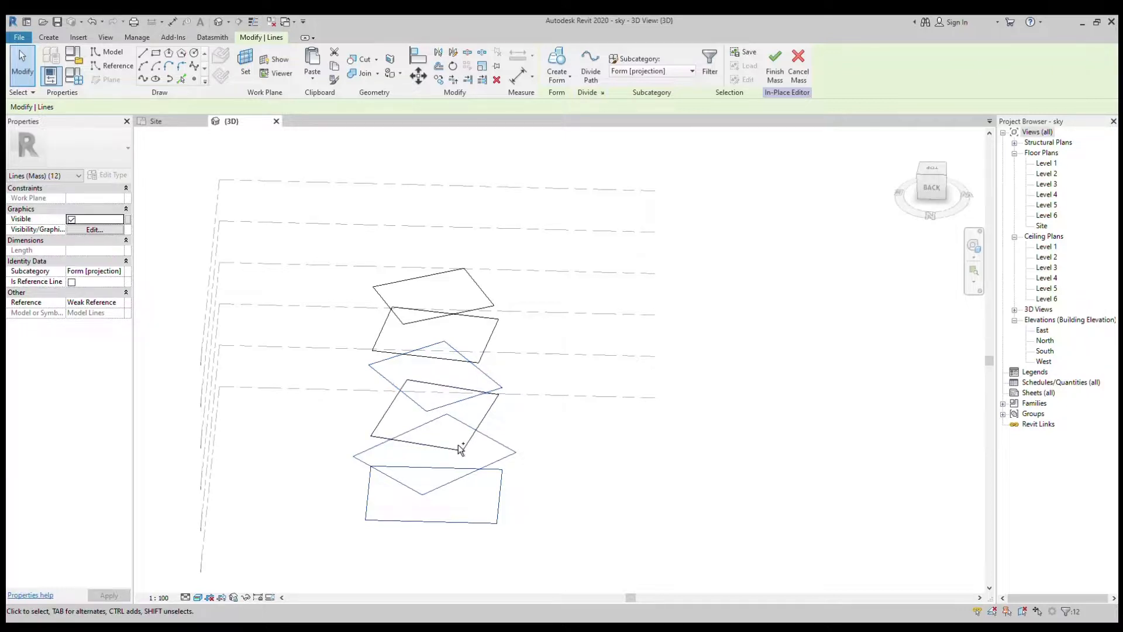
{"action": "key", "text": "Tab"}
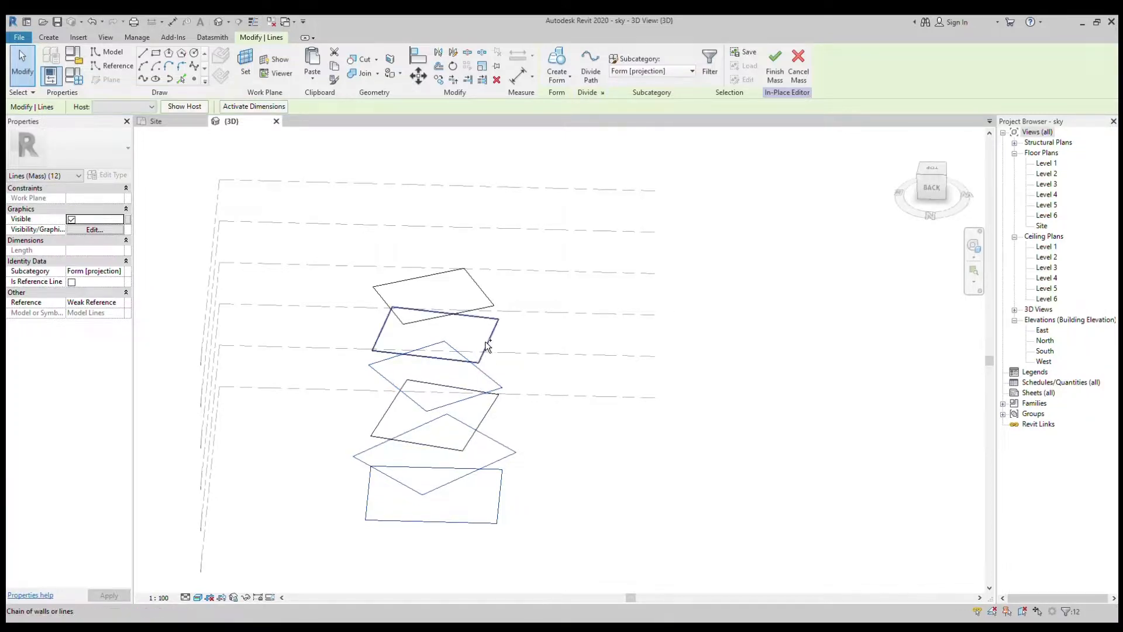
{"action": "left_click", "coordinate": [486, 342], "text": "ctrl"}
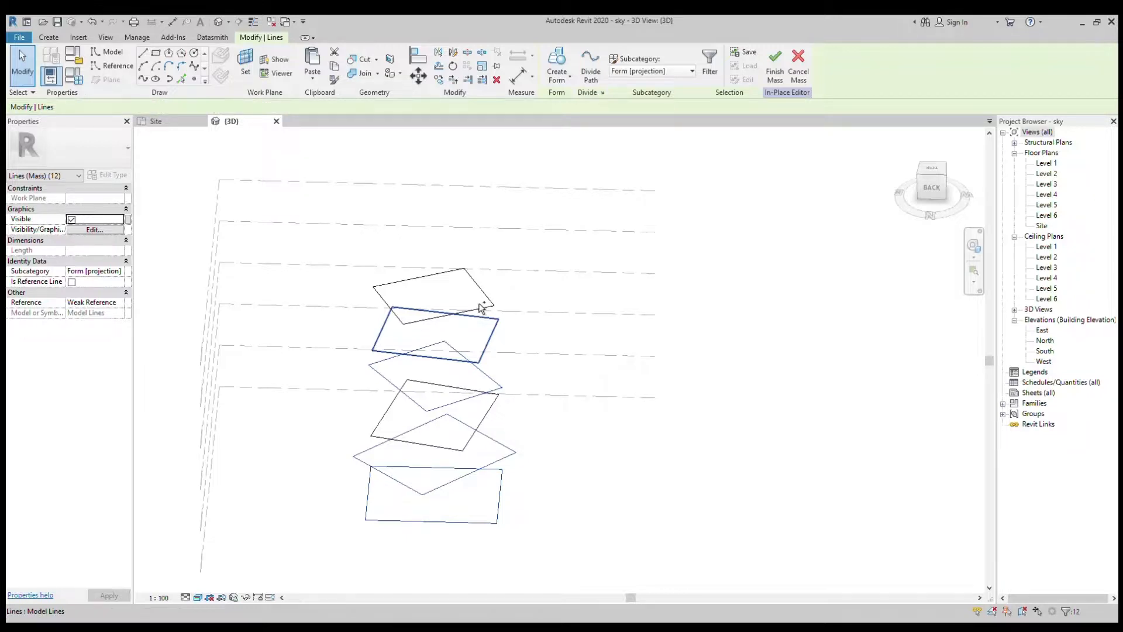
{"action": "key", "text": "Tab"}
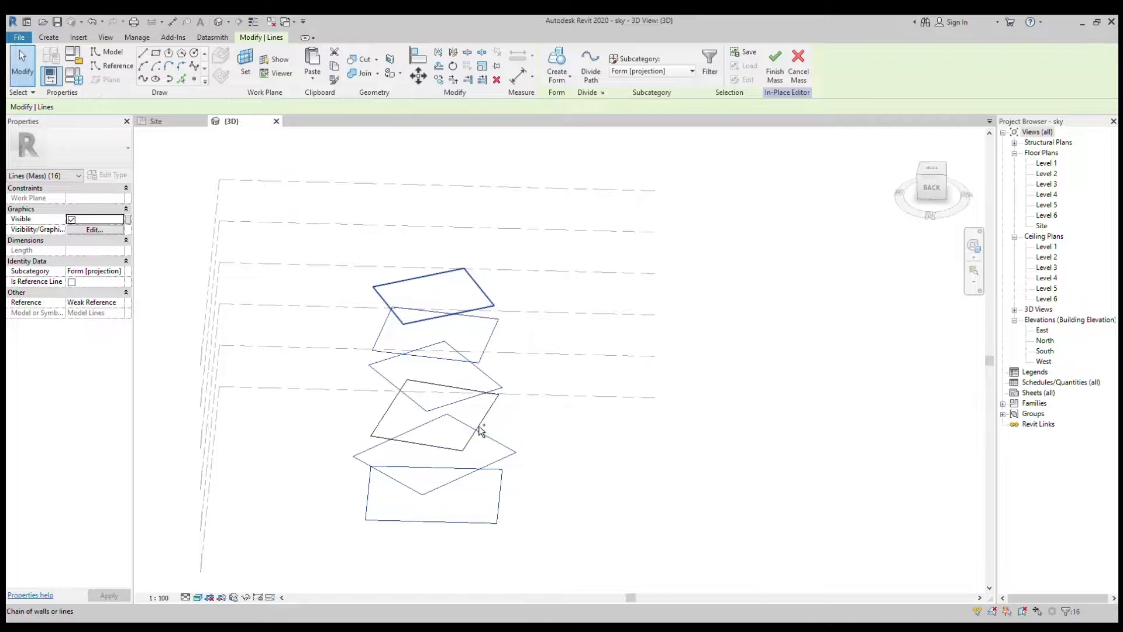
{"action": "key", "text": "Tab"}
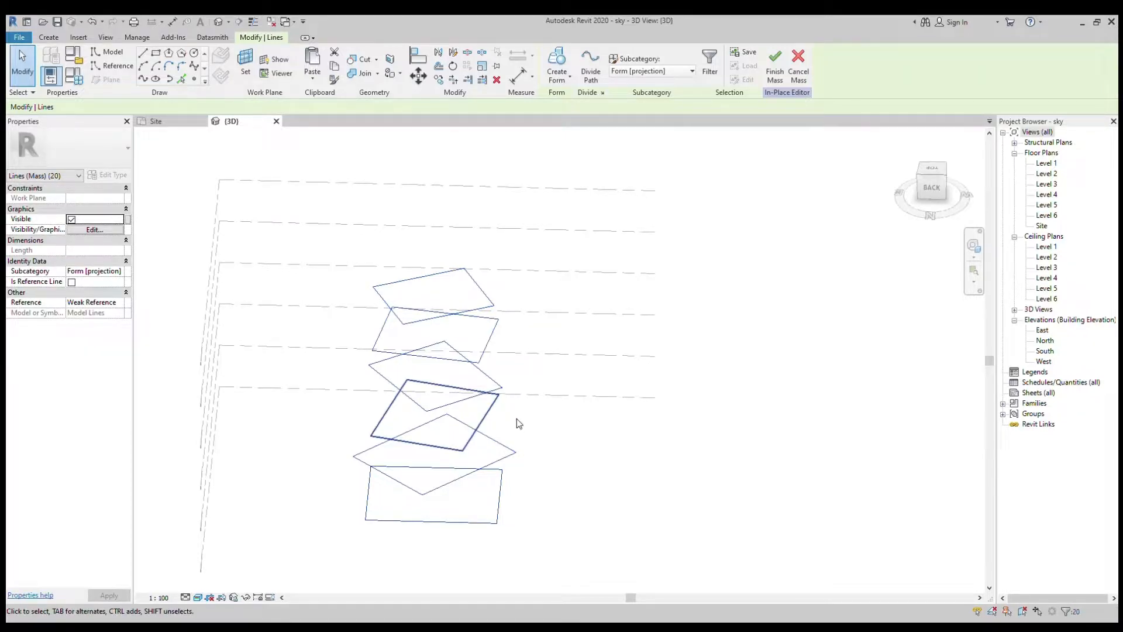
{"action": "left_click", "coordinate": [556, 70]}
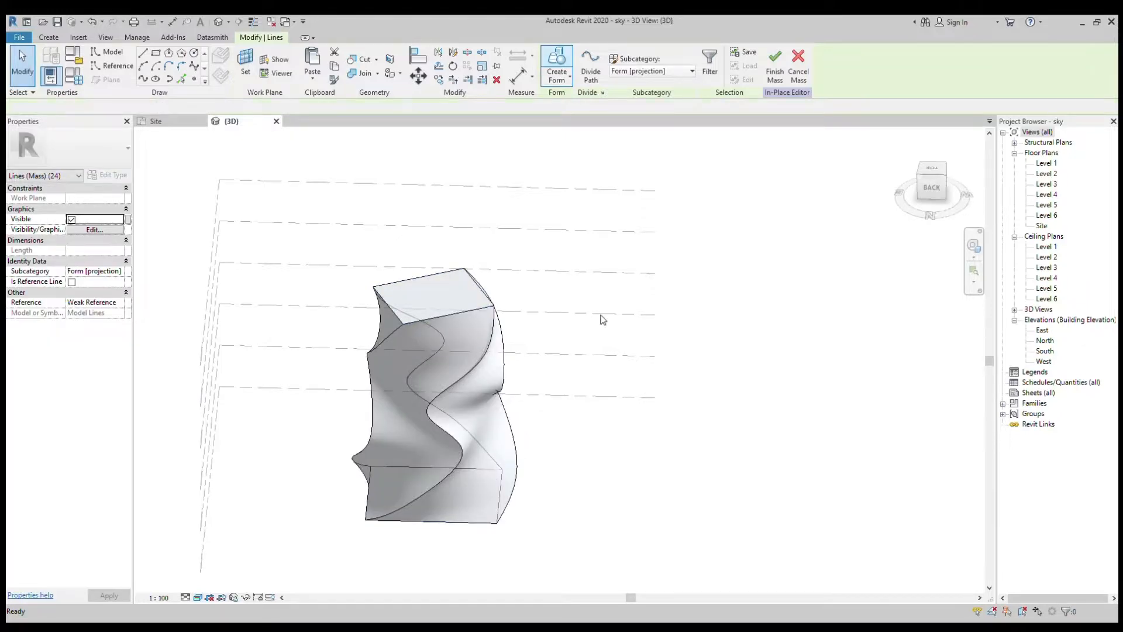
Examine the twisted tower form in 3D from the back-left corner and from the front
{"action": "left_click_drag", "start_coordinate": [932, 187], "coordinate": [846, 210]}
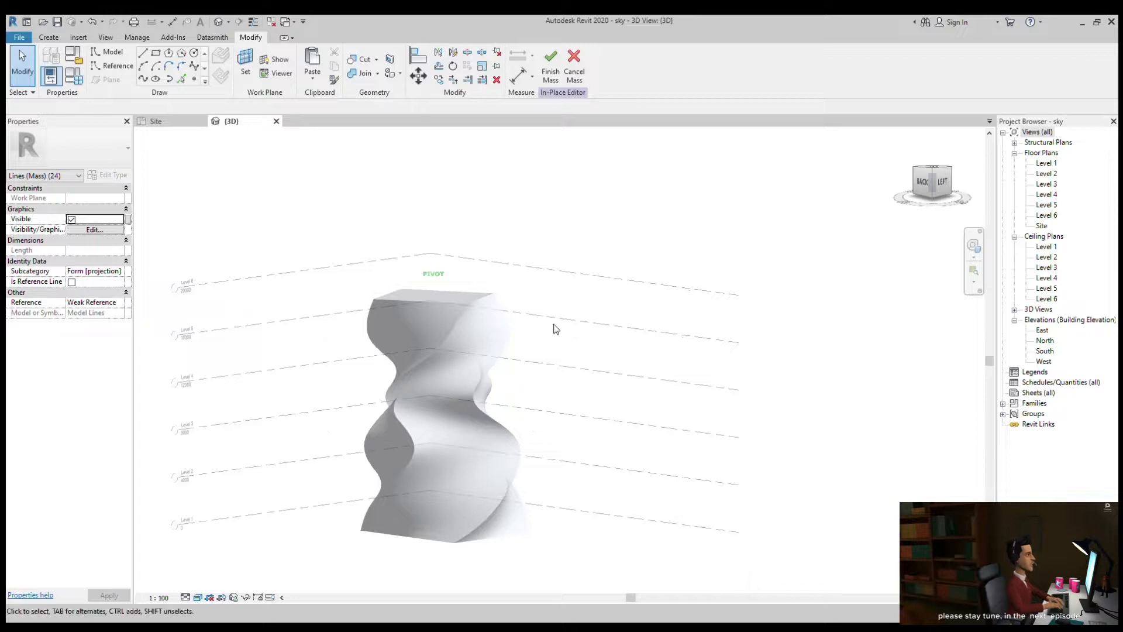
{"action": "scroll", "coordinate": [412, 392], "scroll_direction": "up", "scroll_amount": 1}
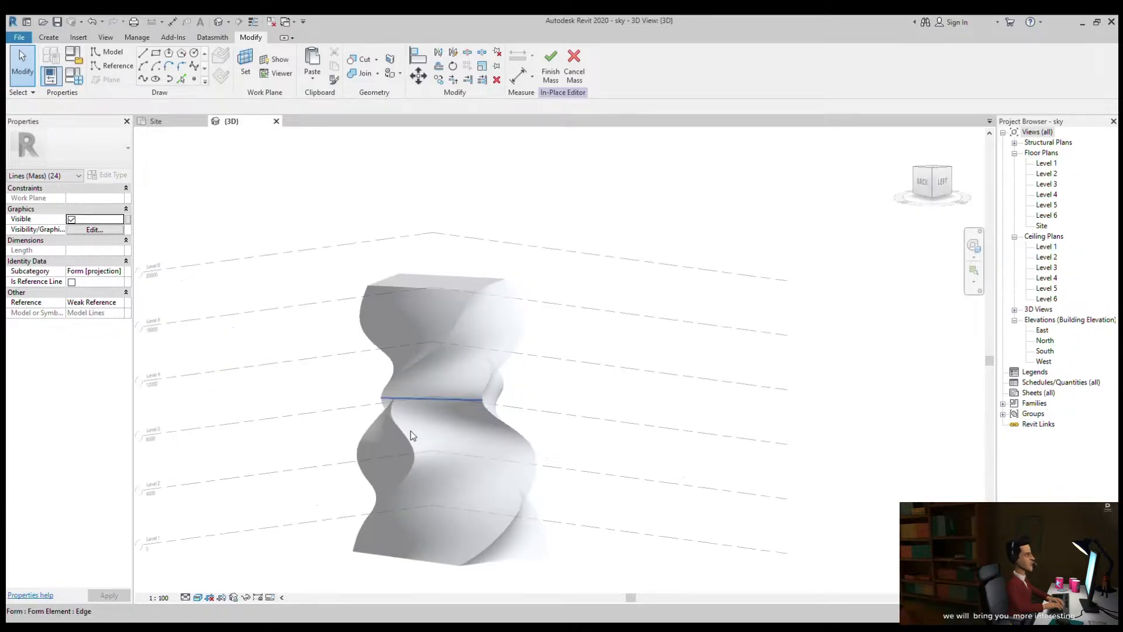
{"action": "scroll", "coordinate": [412, 436], "scroll_direction": "up", "scroll_amount": 1}
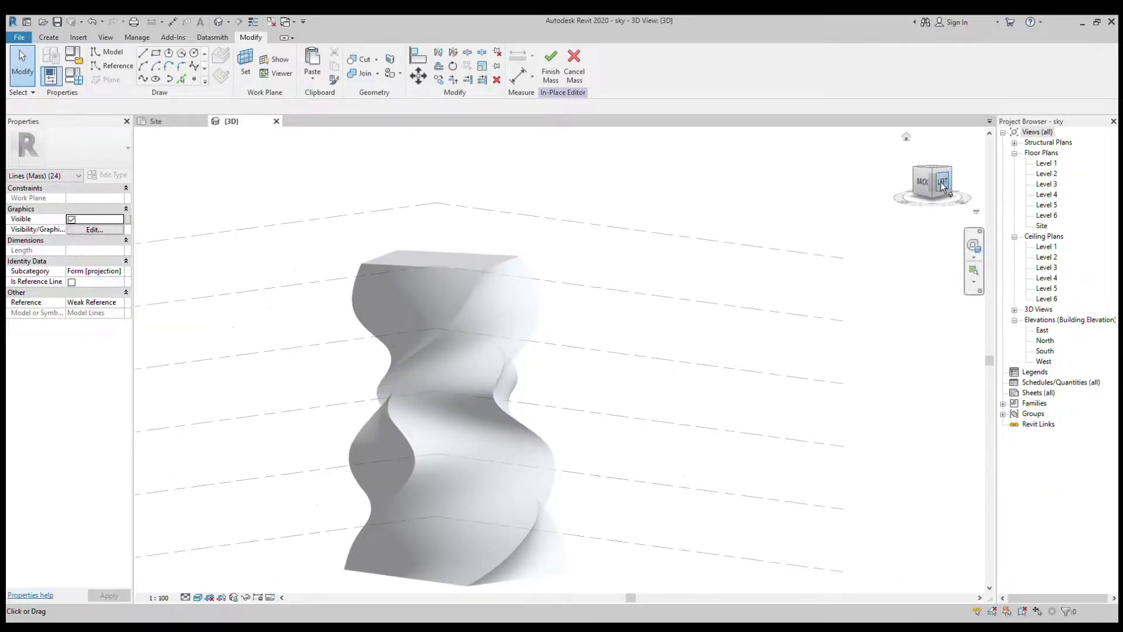
{"action": "mouse_move", "coordinate": [949, 215]}
{"action": "middle_mouse_down", "text": "shift"}
{"action": "mouse_move", "coordinate": [955, 246]}
{"action": "mouse_move", "coordinate": [497, 225]}
{"action": "mouse_move", "coordinate": [602, 255]}
{"action": "mouse_move", "coordinate": [624, 250]}
{"action": "mouse_move", "coordinate": [623, 239]}
{"action": "middle_mouse_up", "text": "shift"}
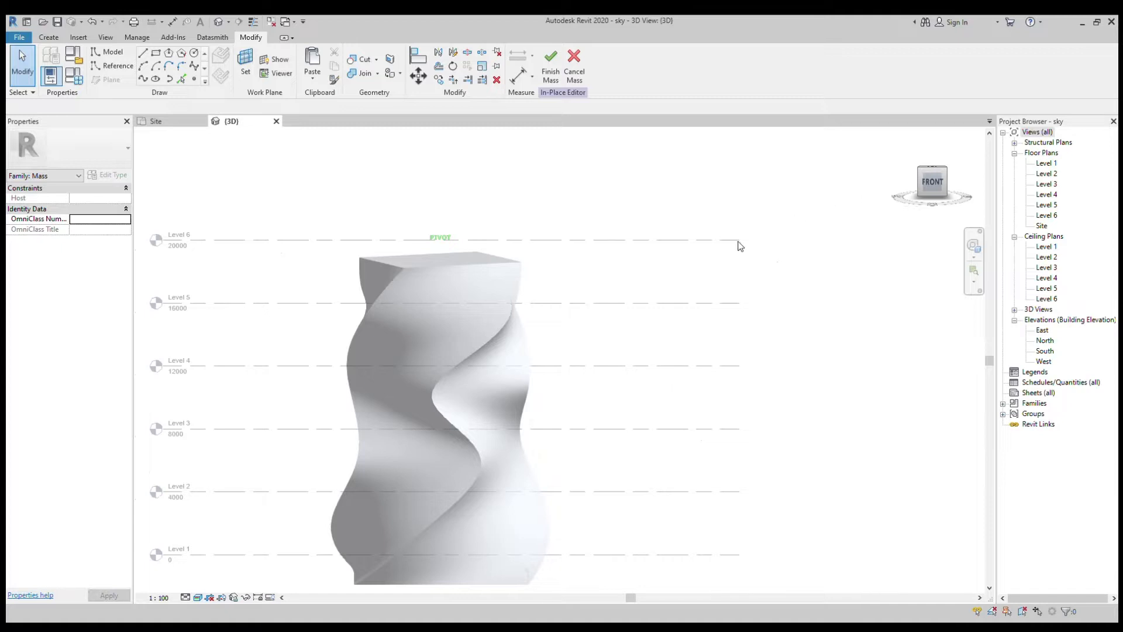
{"action": "scroll", "coordinate": [422, 457], "scroll_direction": "down", "scroll_amount": 2}
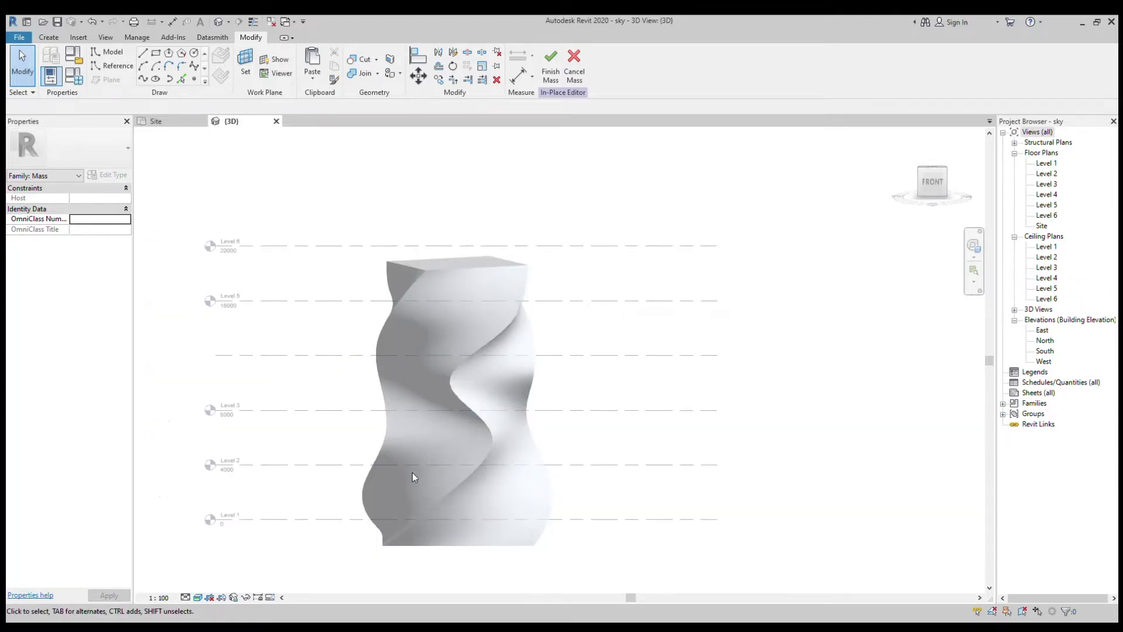
{"action": "scroll", "coordinate": [477, 436], "scroll_direction": "up", "scroll_amount": 2}
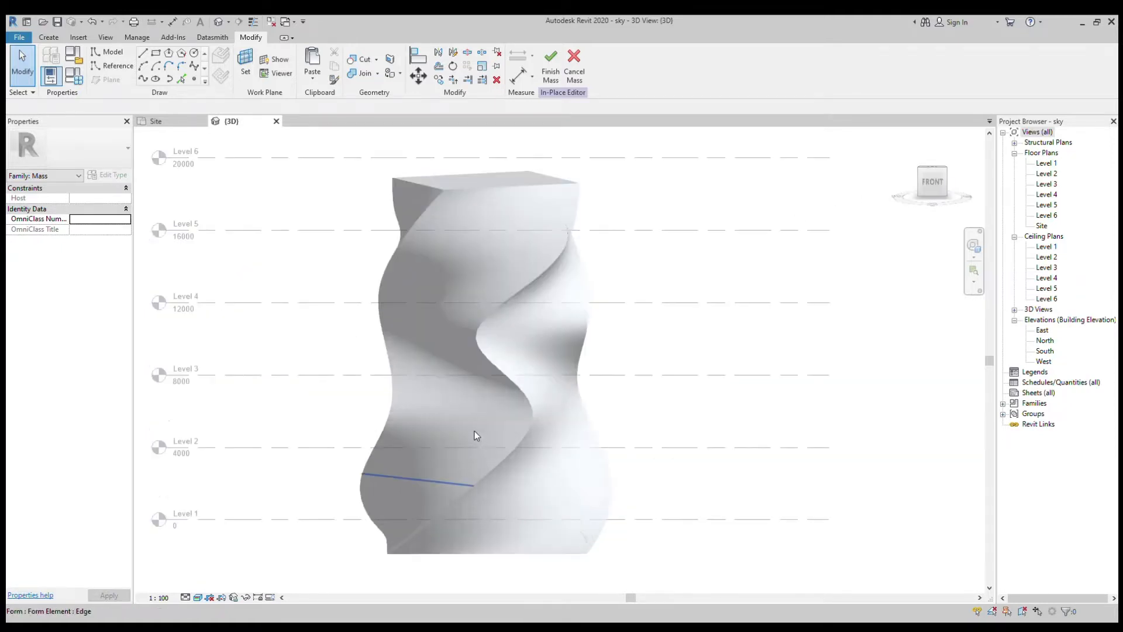
{"action": "scroll", "coordinate": [451, 442], "scroll_direction": "down", "scroll_amount": 1}
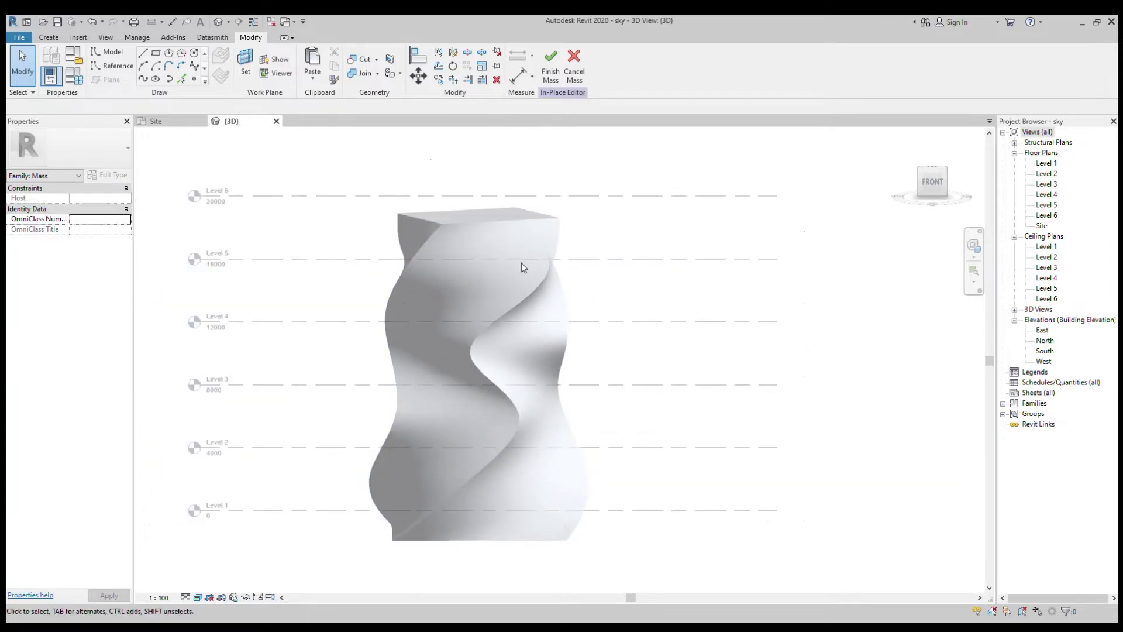